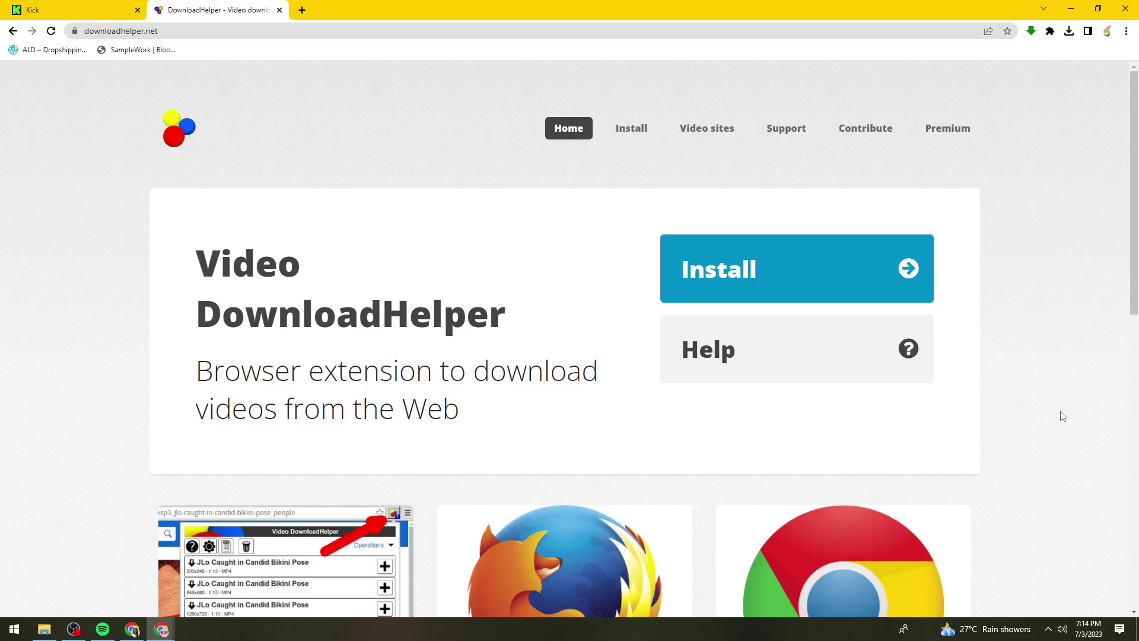
Step: Scroll the downloadhelper.net homepage and select the domain name in the address bar
{"action": "scroll", "coordinate": [1050, 389], "scroll_direction": "down", "scroll_amount": 4}
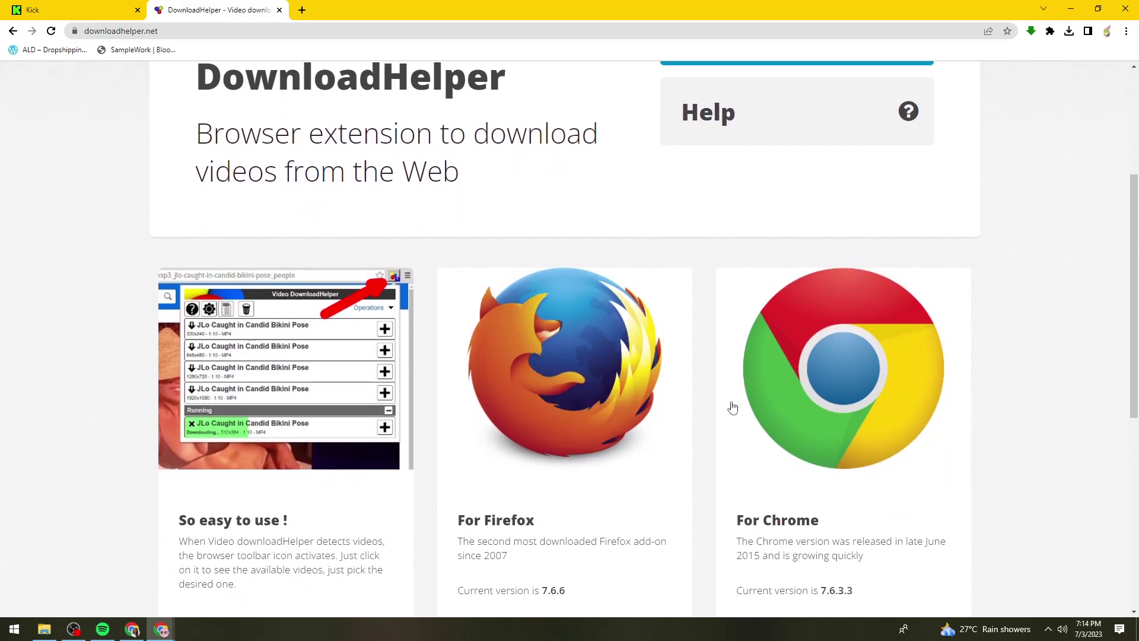
{"action": "scroll", "coordinate": [578, 326], "scroll_direction": "down", "scroll_amount": 2}
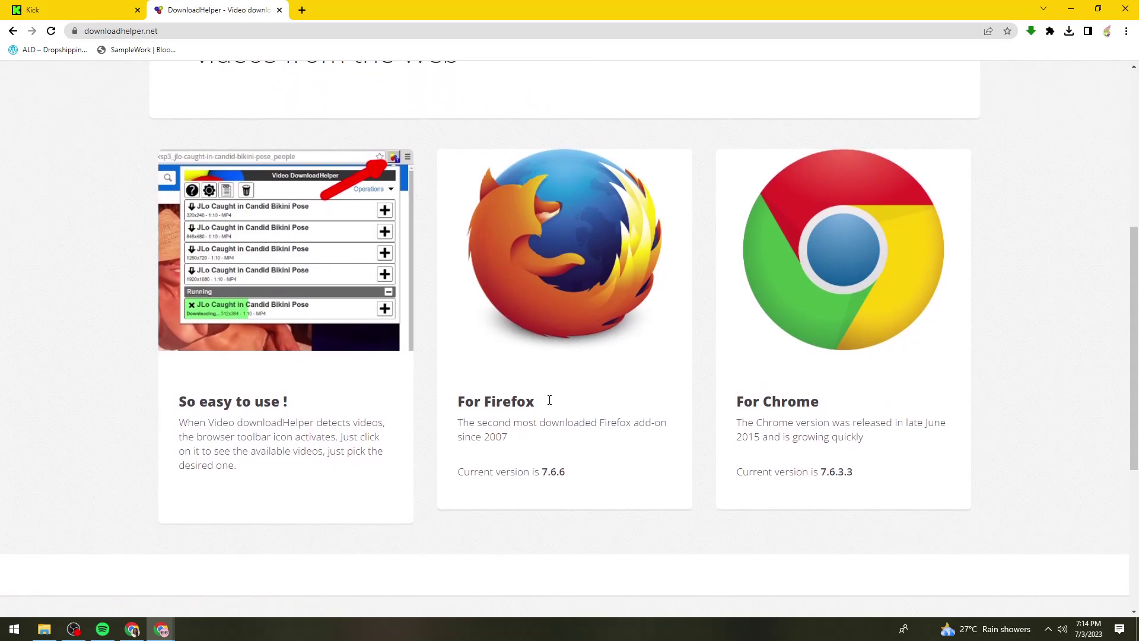
{"action": "scroll", "coordinate": [997, 390], "scroll_direction": "up", "scroll_amount": 6}
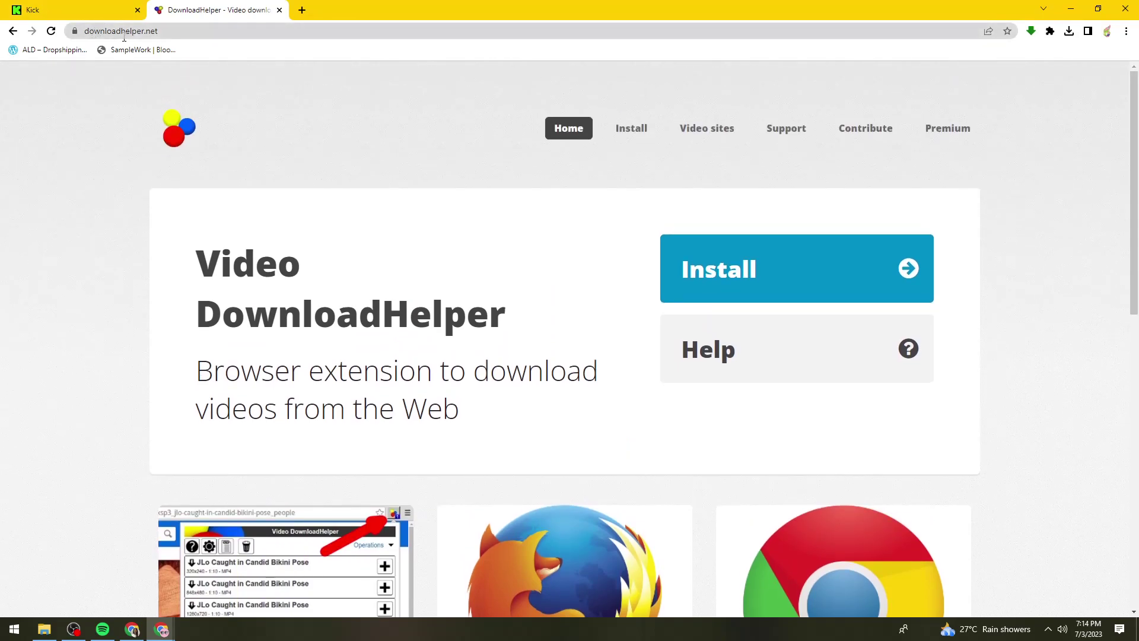
{"action": "left_click", "coordinate": [185, 32]}
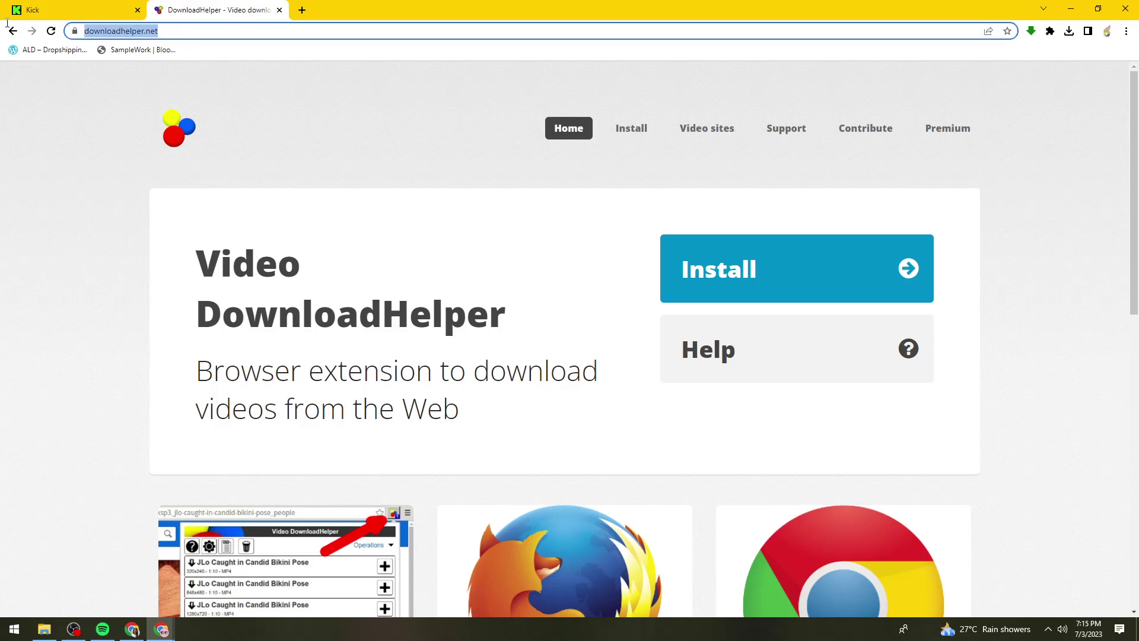
{"action": "left_click", "coordinate": [230, 28]}
{"action": "left_click_drag", "start_coordinate": [235, 31], "coordinate": [140, 57]}
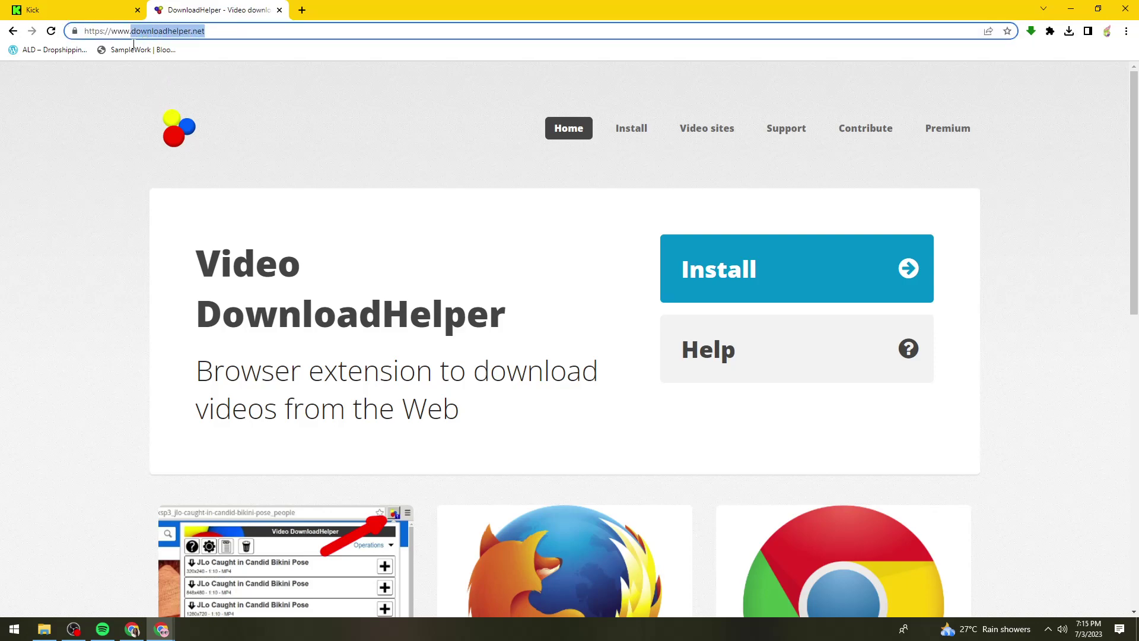
{"action": "left_click", "coordinate": [282, 117]}
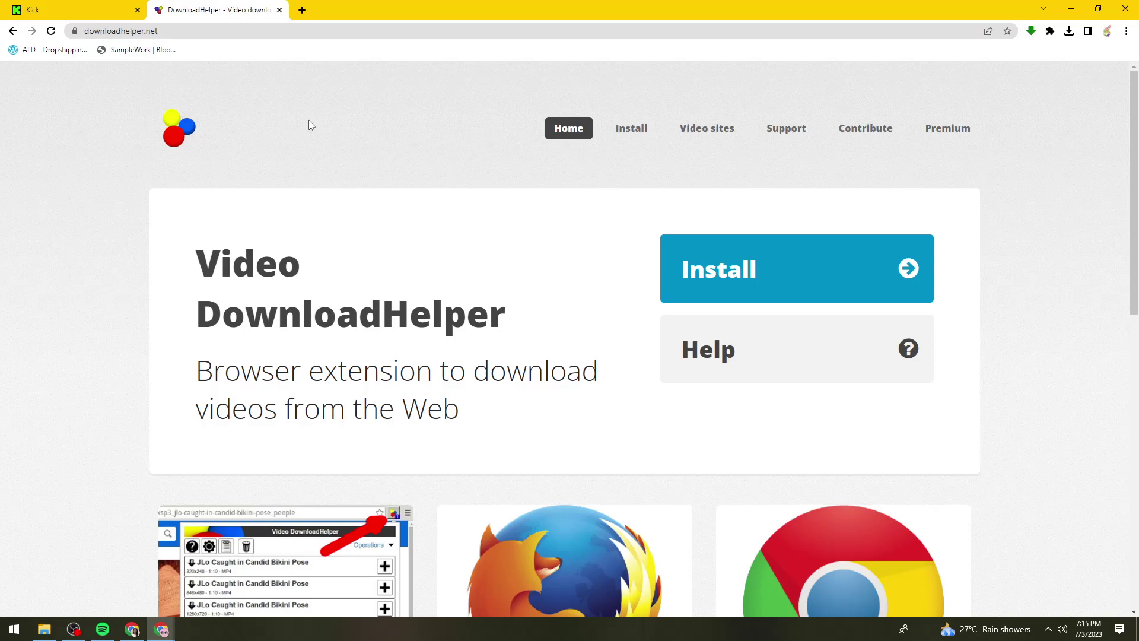
Step: Follow 'Install 7.6.3.3 from Chrome Web Store' from the install page into the new Web Store tab
{"action": "left_click", "coordinate": [770, 282]}
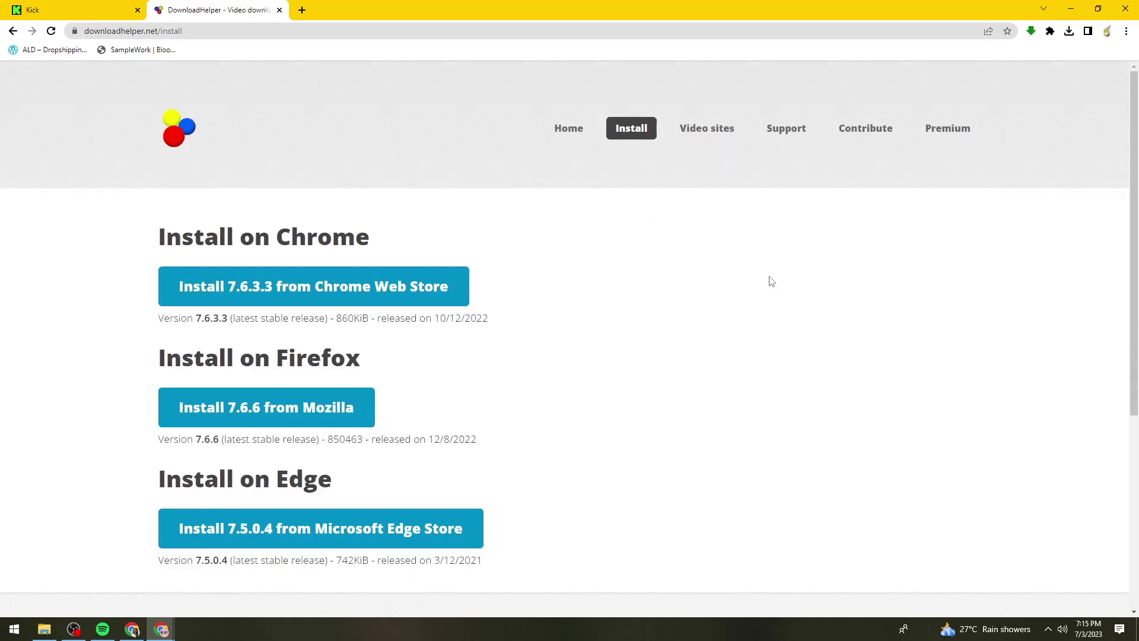
{"action": "left_click_drag", "start_coordinate": [335, 478], "coordinate": [397, 470]}
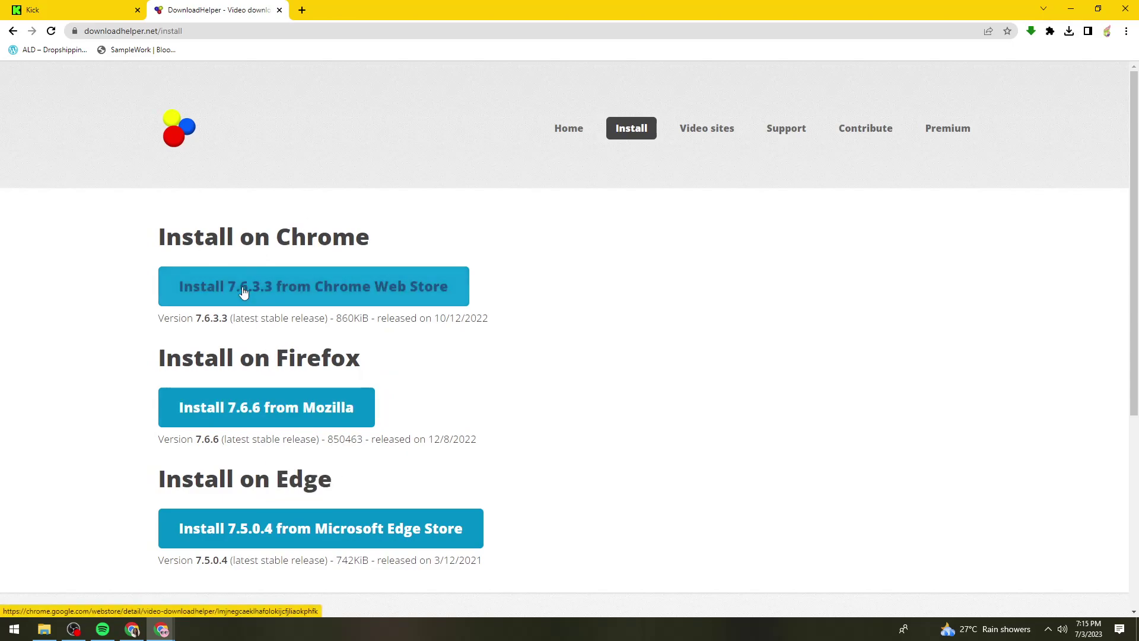
{"action": "double_click", "coordinate": [291, 225]}
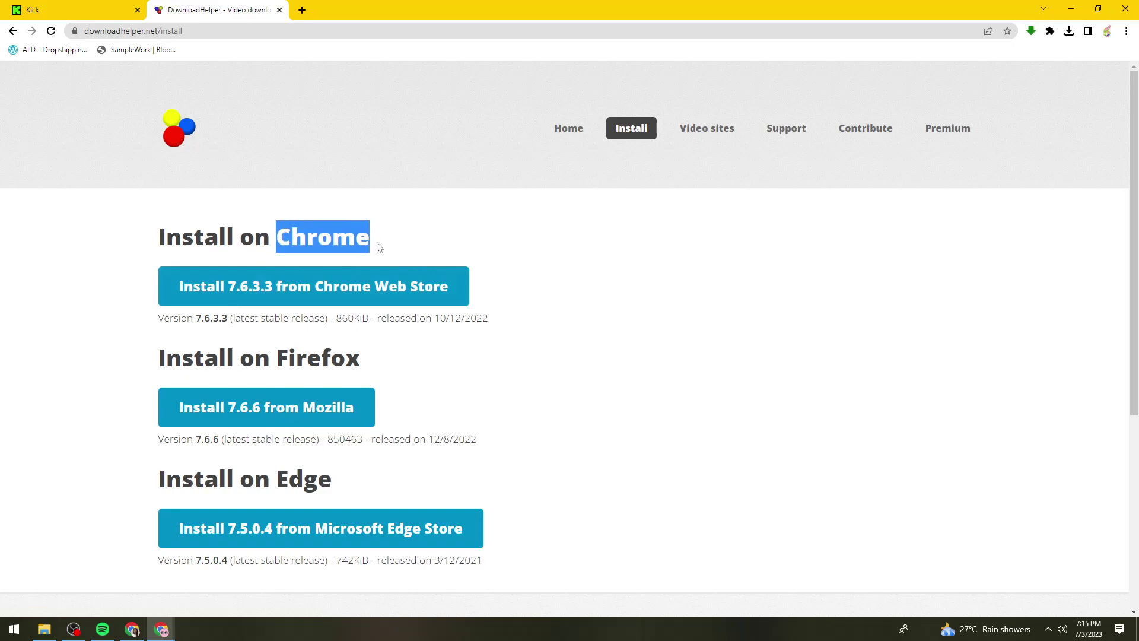
{"action": "left_click", "coordinate": [529, 300]}
{"action": "left_click", "coordinate": [425, 297]}
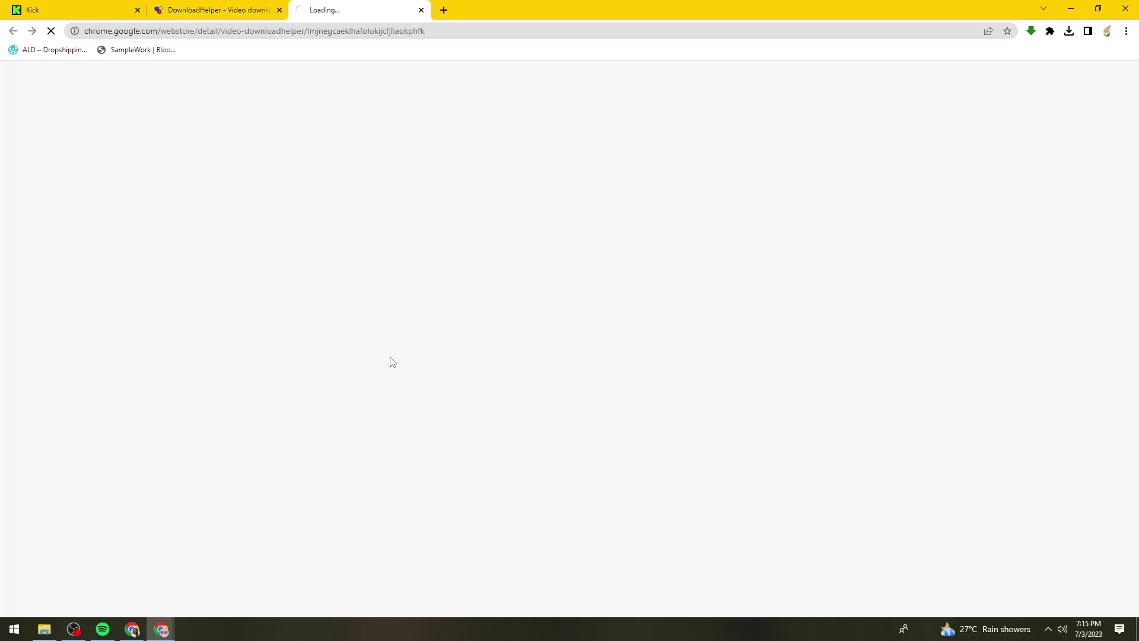
{"action": "key", "text": "ctrl+shift+Tab"}
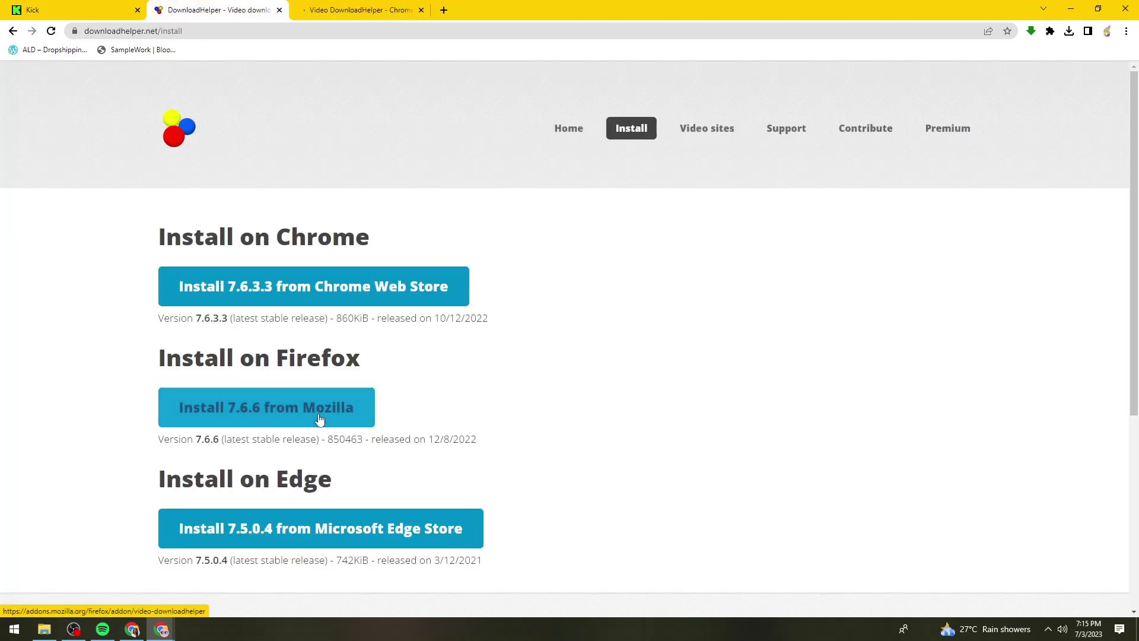
{"action": "left_click", "coordinate": [356, 9]}
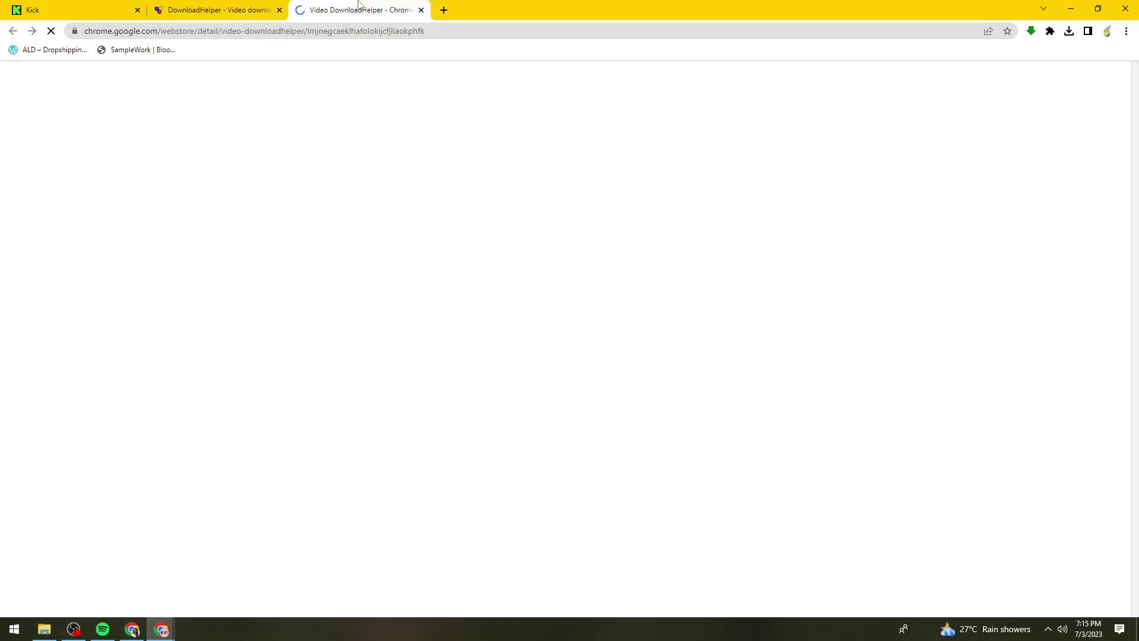
Step: Close the DownloadHelper site tab and confirm Add to Chrome > Add extension for Video DownloadHelper
{"action": "left_click", "coordinate": [280, 9]}
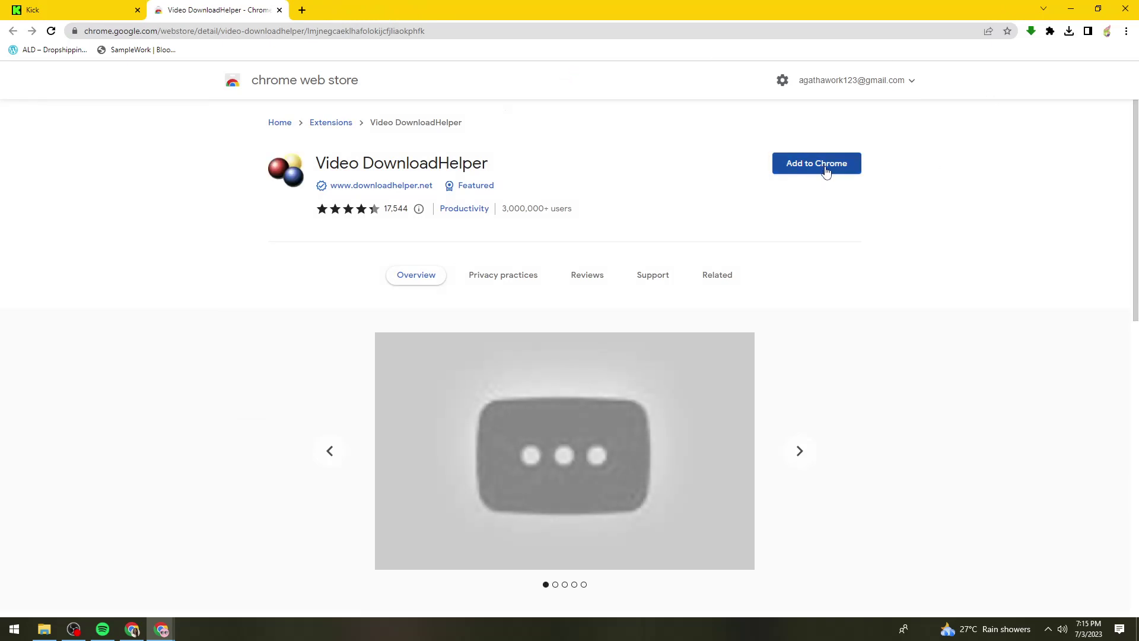
{"action": "left_click", "coordinate": [826, 170]}
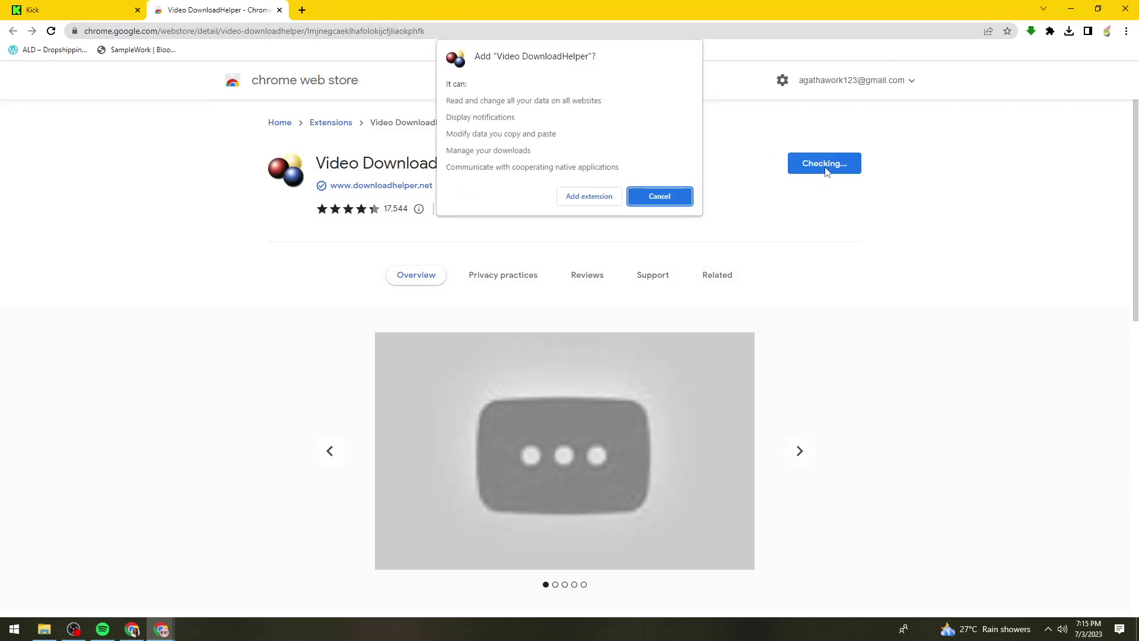
{"action": "left_click", "coordinate": [588, 197]}
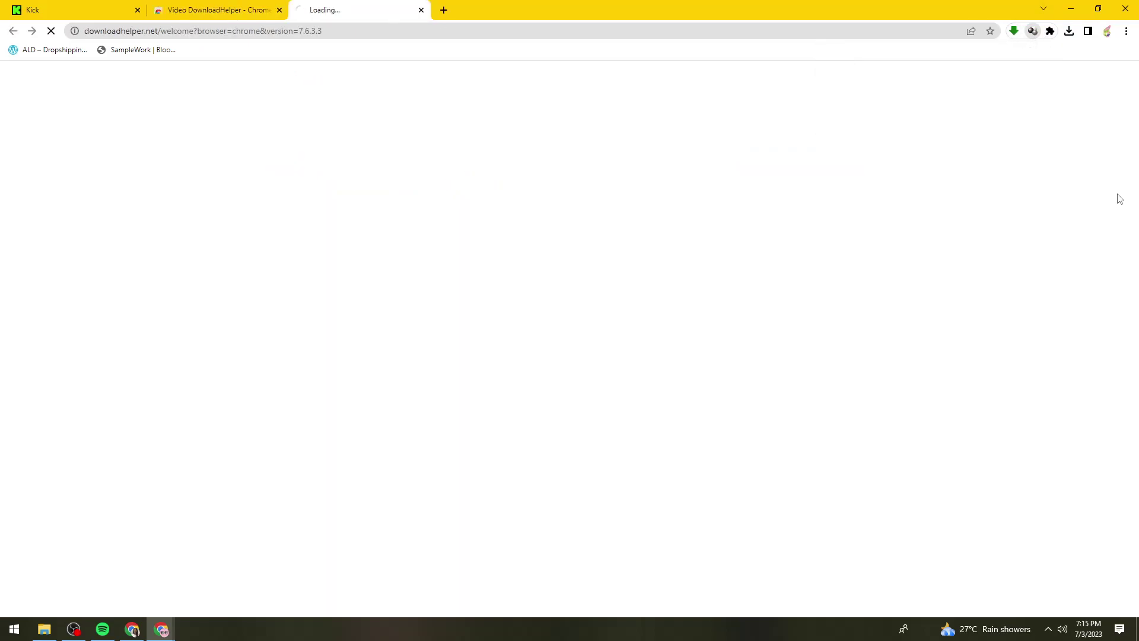
Step: Close the Web Store tab, then unpin Video Downloader Professional and pin Video DownloadHelper
{"action": "left_click", "coordinate": [280, 10]}
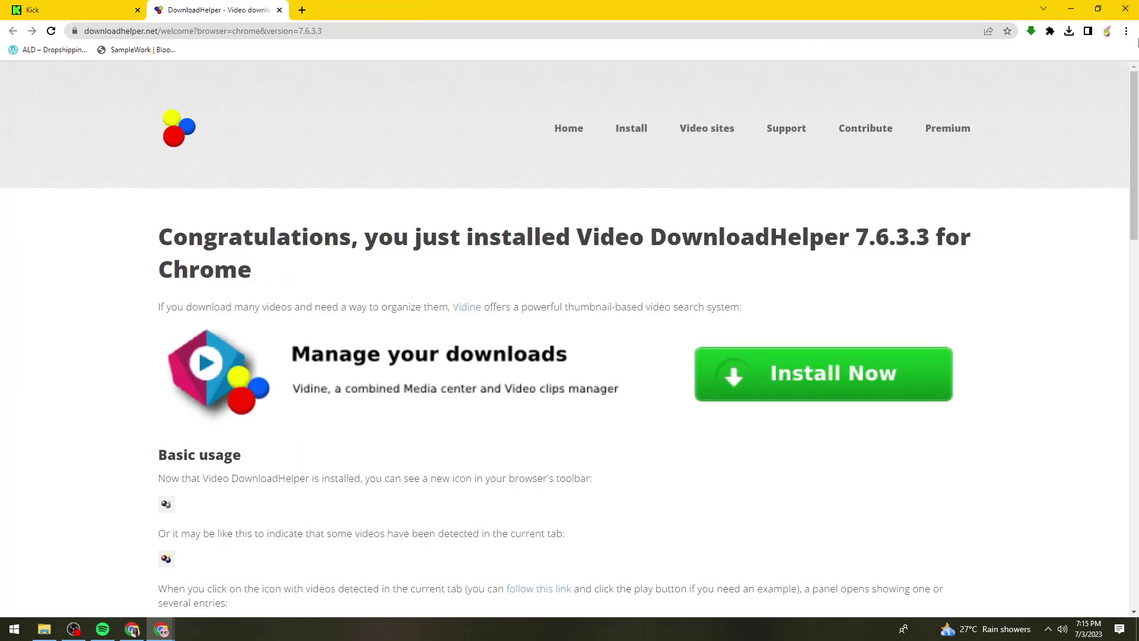
{"action": "left_click", "coordinate": [1050, 30]}
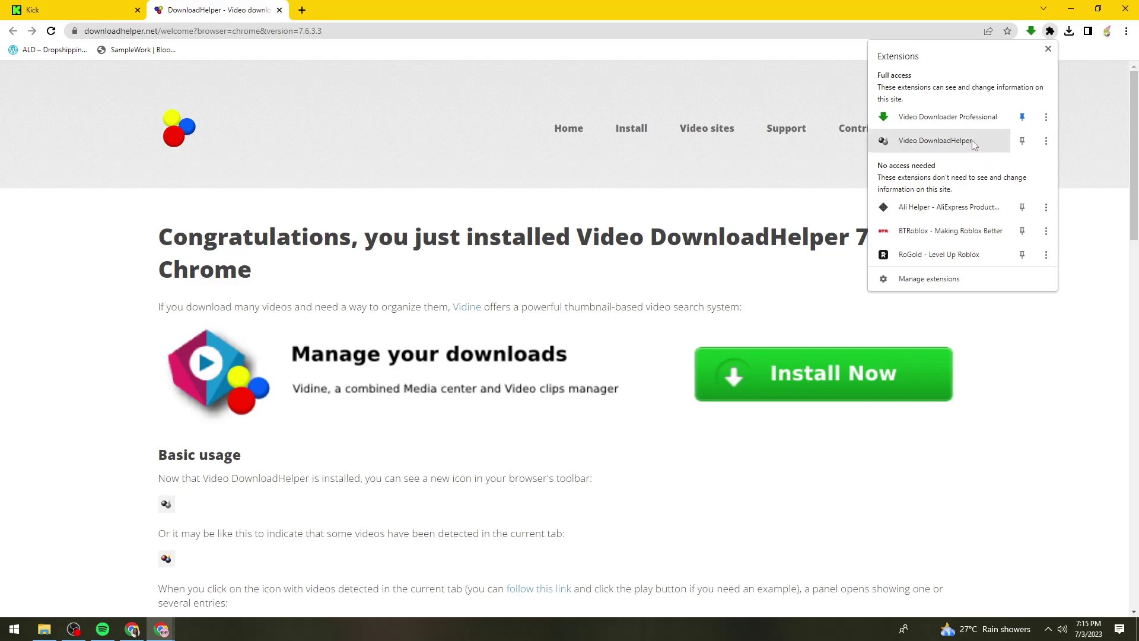
{"action": "left_click", "coordinate": [1022, 118]}
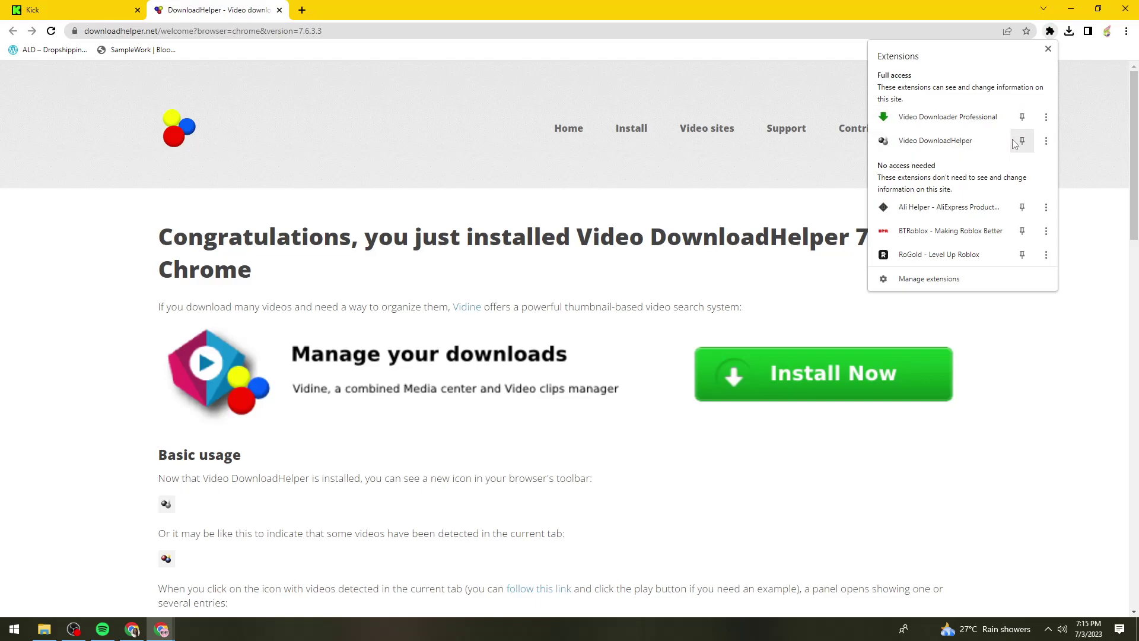
{"action": "left_click", "coordinate": [1022, 142]}
{"action": "left_click", "coordinate": [1050, 32]}
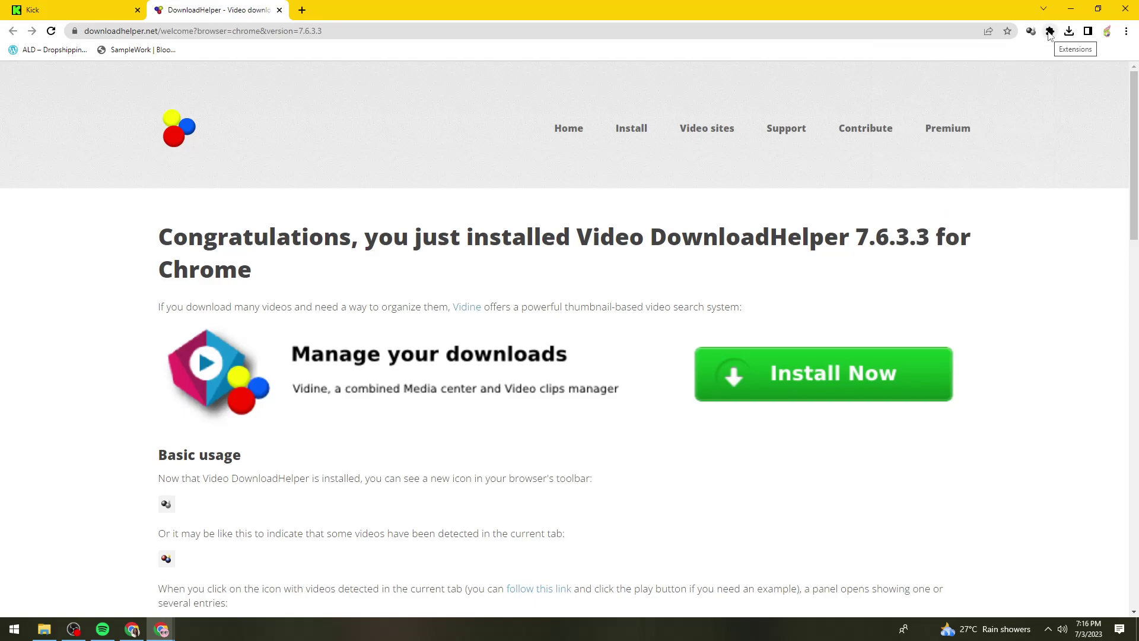
Step: Recheck the extensions list and close the DownloadHelper welcome tab, leaving Kick
{"action": "left_click", "coordinate": [1049, 38]}
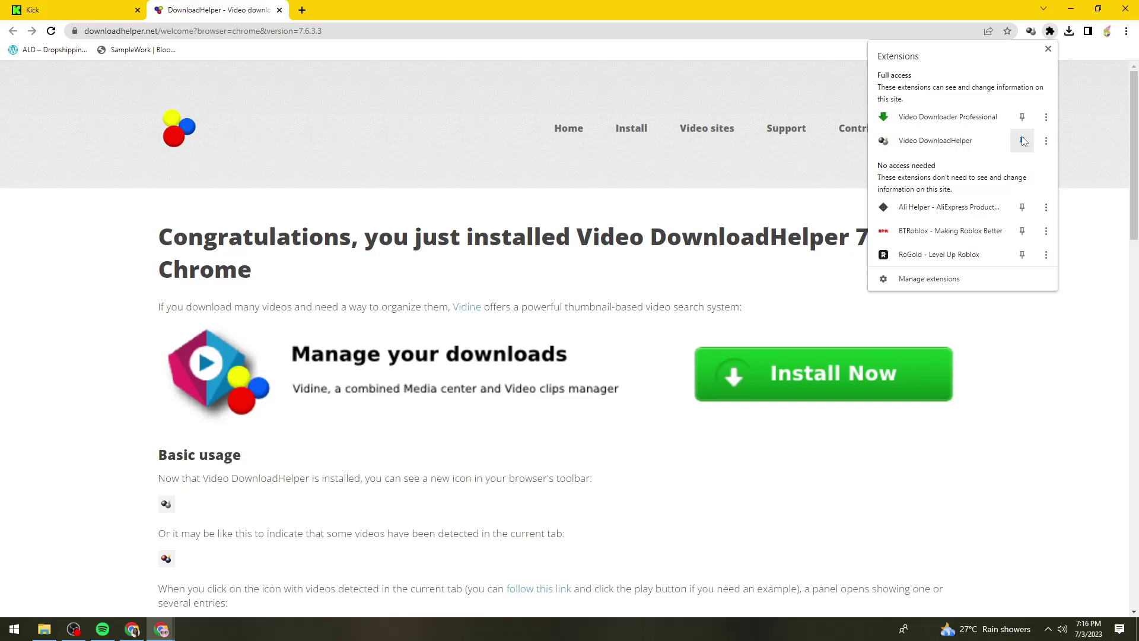
{"action": "left_click", "coordinate": [1052, 33]}
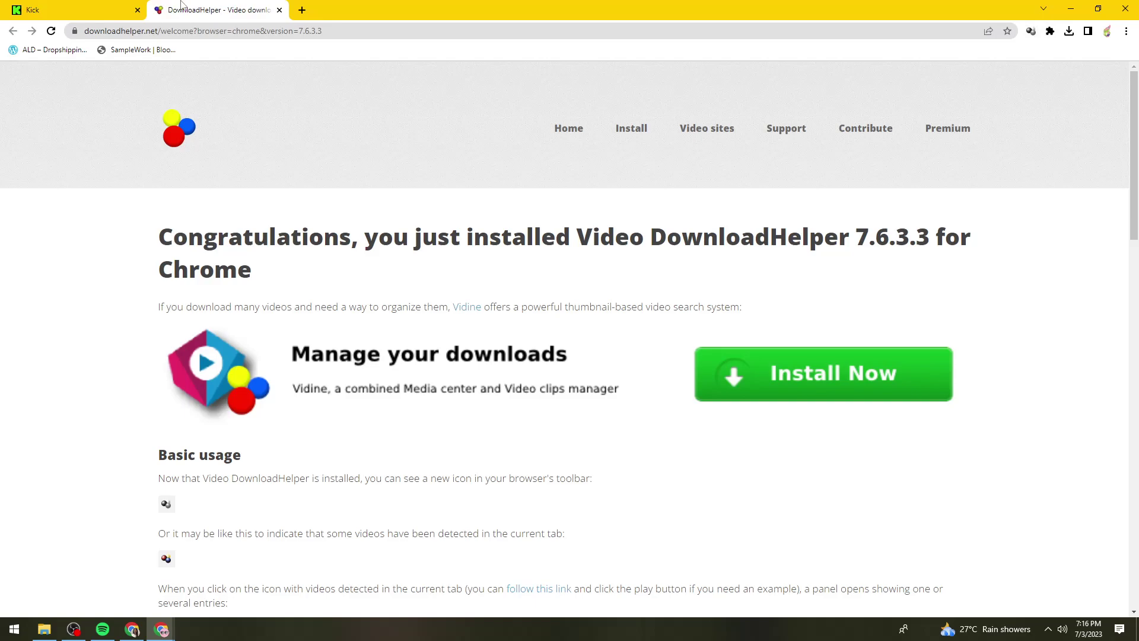
{"action": "middle_click", "coordinate": [159, 6]}
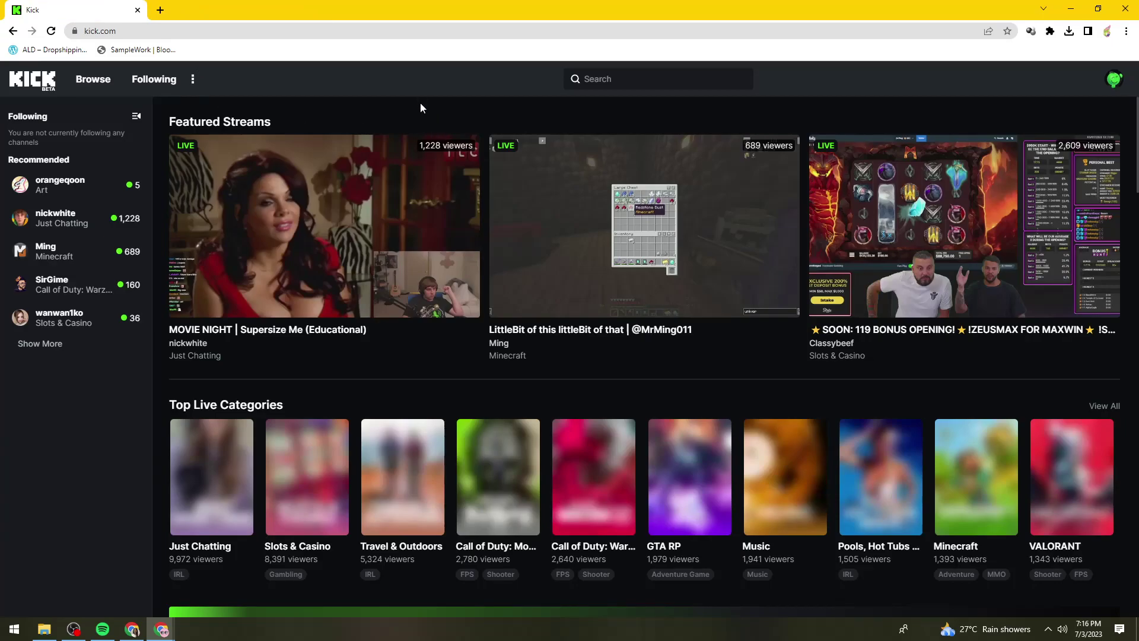
Step: Open Kick's avatar menu and choose Channel to view your offline channel page
{"action": "scroll", "coordinate": [497, 312], "scroll_direction": "down", "scroll_amount": 20}
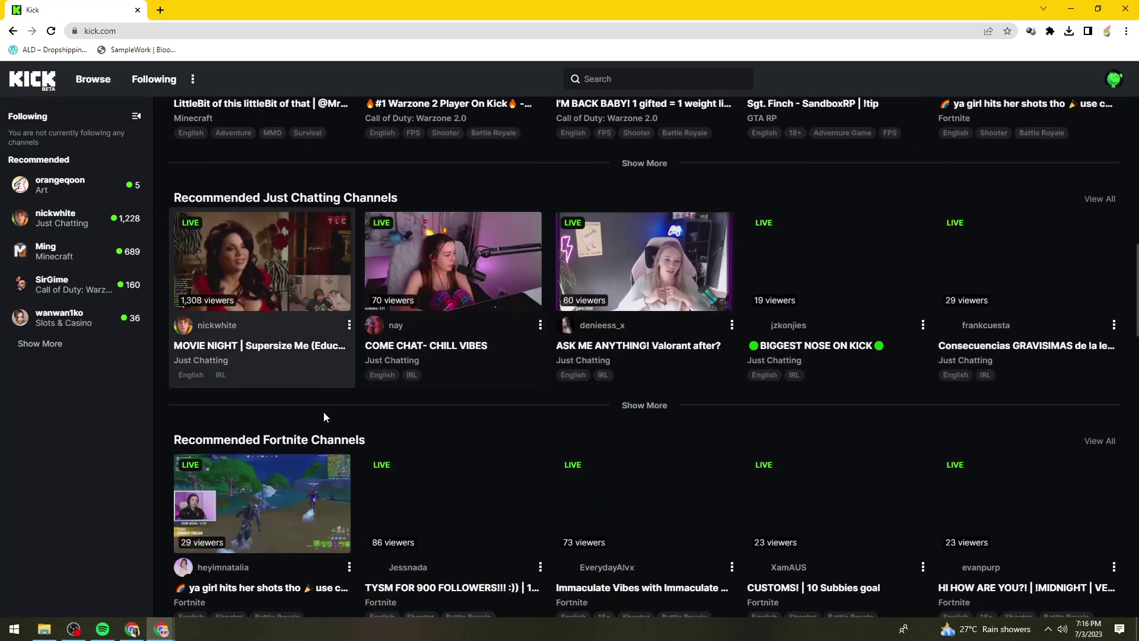
{"action": "scroll", "coordinate": [453, 401], "scroll_direction": "up", "scroll_amount": 2}
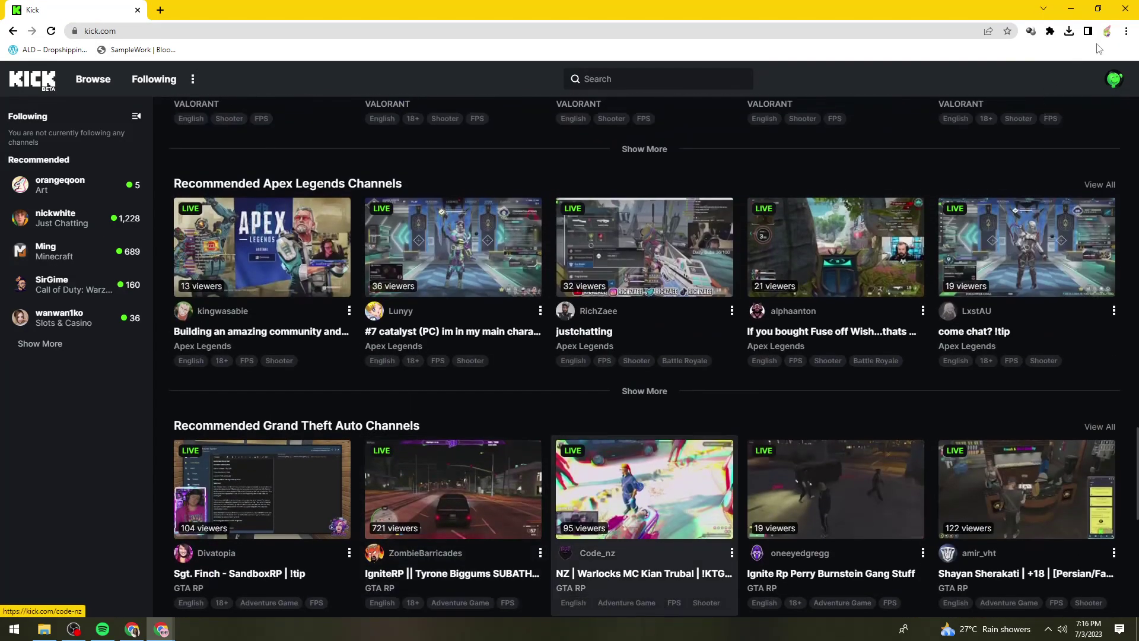
{"action": "left_click", "coordinate": [1097, 80]}
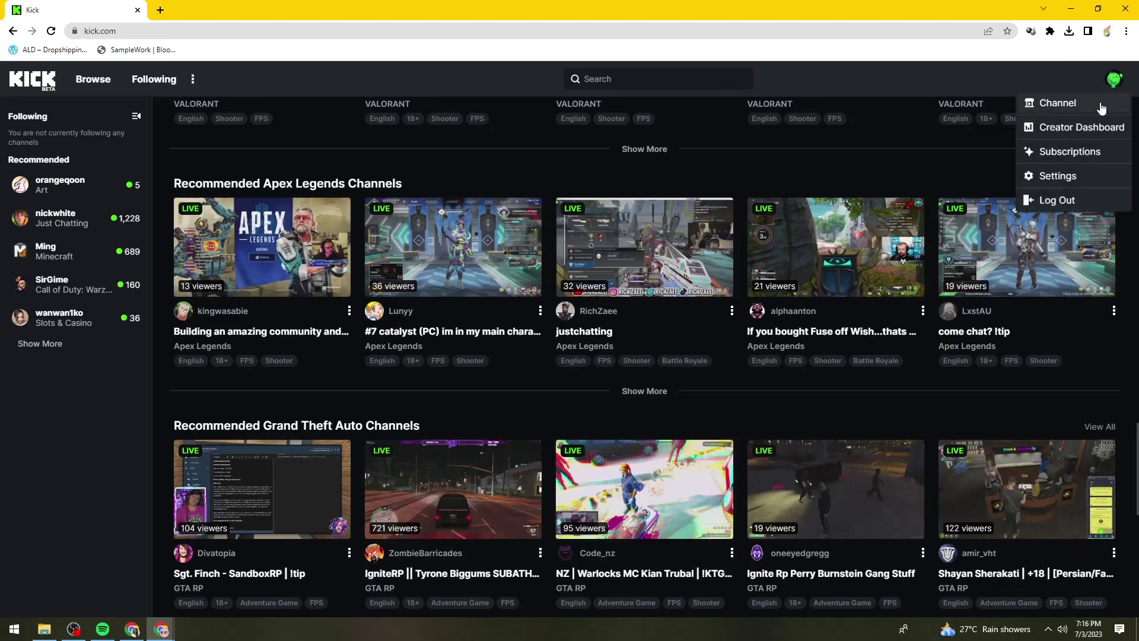
{"action": "left_click", "coordinate": [1098, 105]}
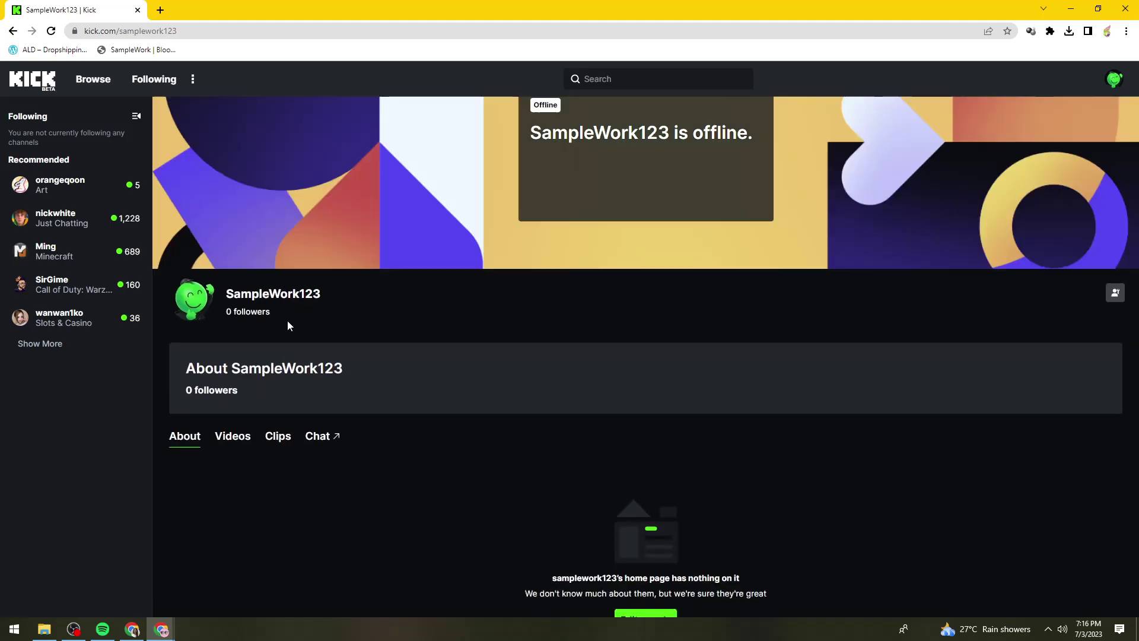
{"action": "scroll", "coordinate": [673, 486], "scroll_direction": "down", "scroll_amount": 1}
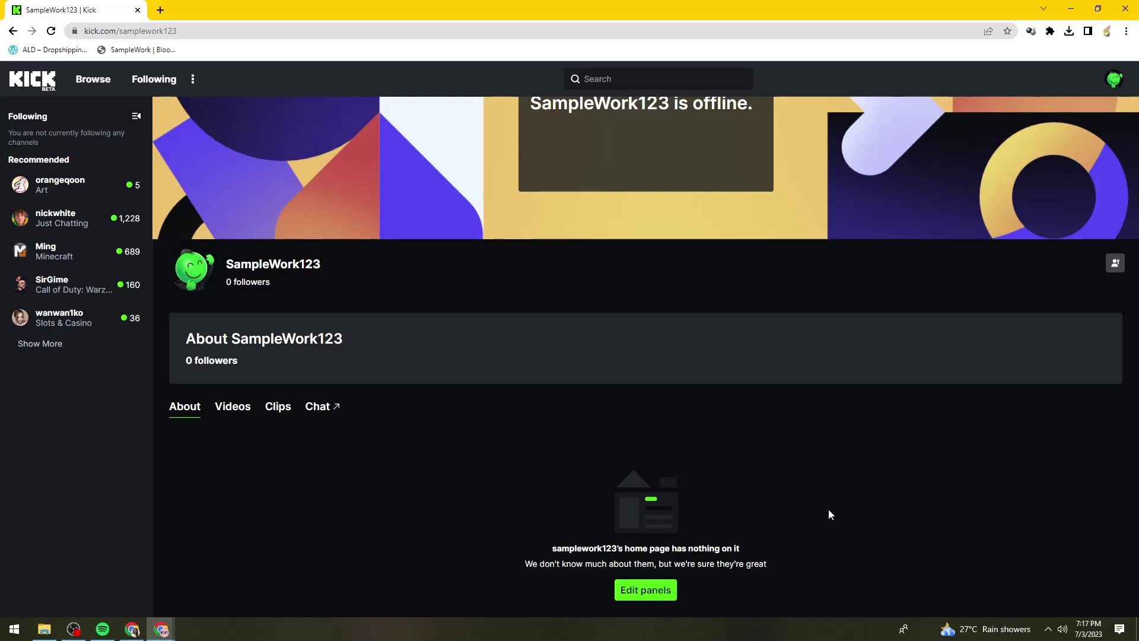
Step: Open the channel's empty Videos tab and check that DownloadHelper's popup finds no media
{"action": "left_click", "coordinate": [237, 406]}
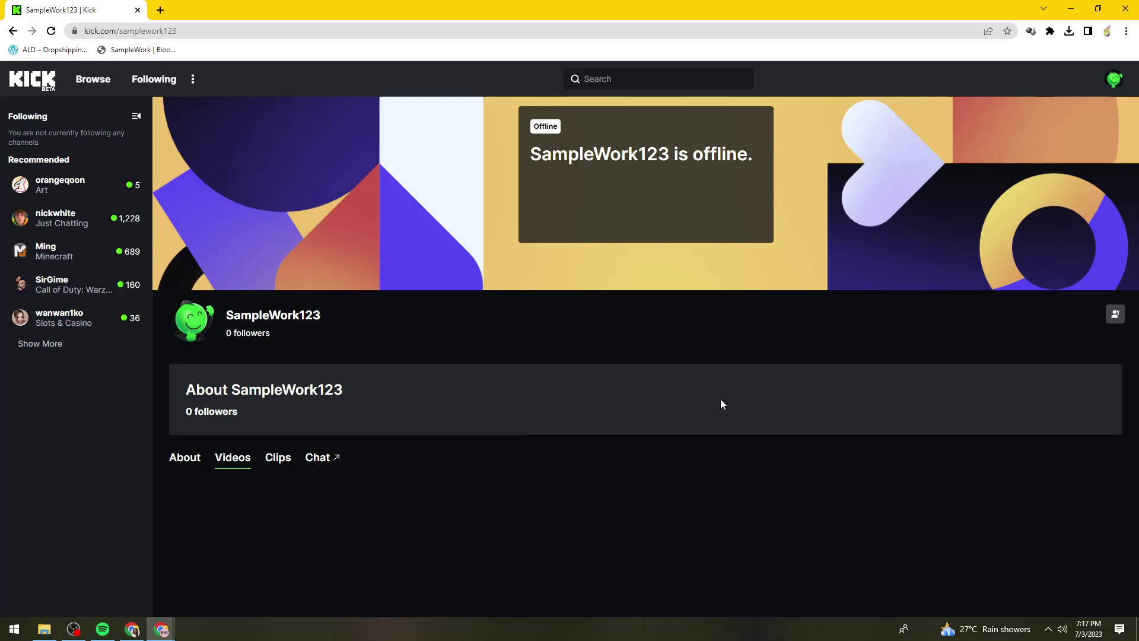
{"action": "left_click", "coordinate": [1031, 32]}
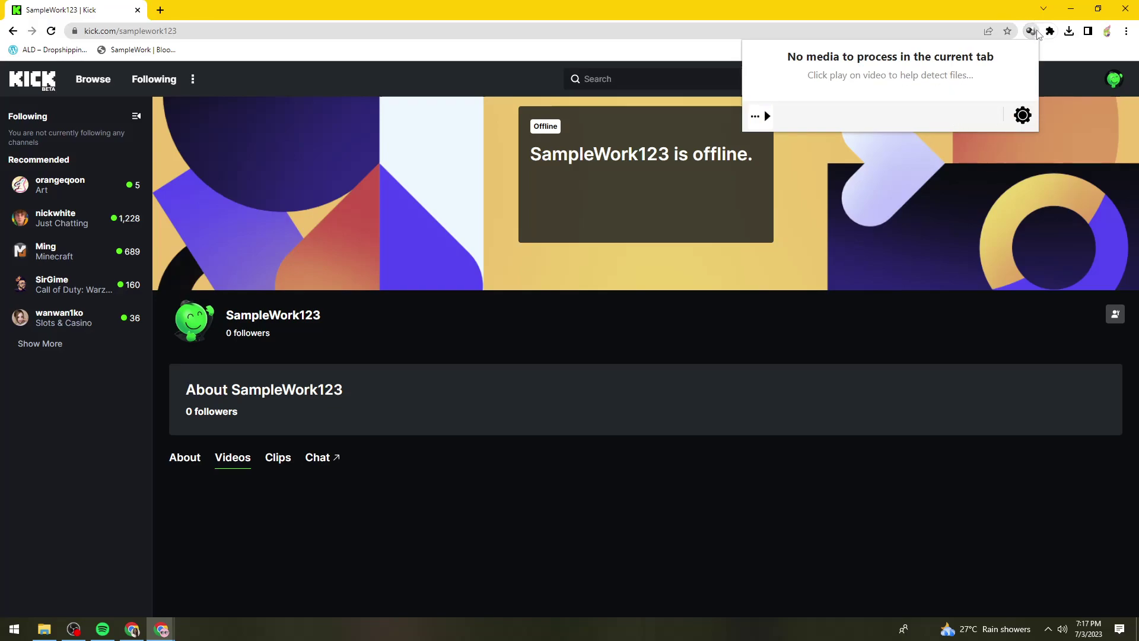
{"action": "left_click", "coordinate": [693, 511]}
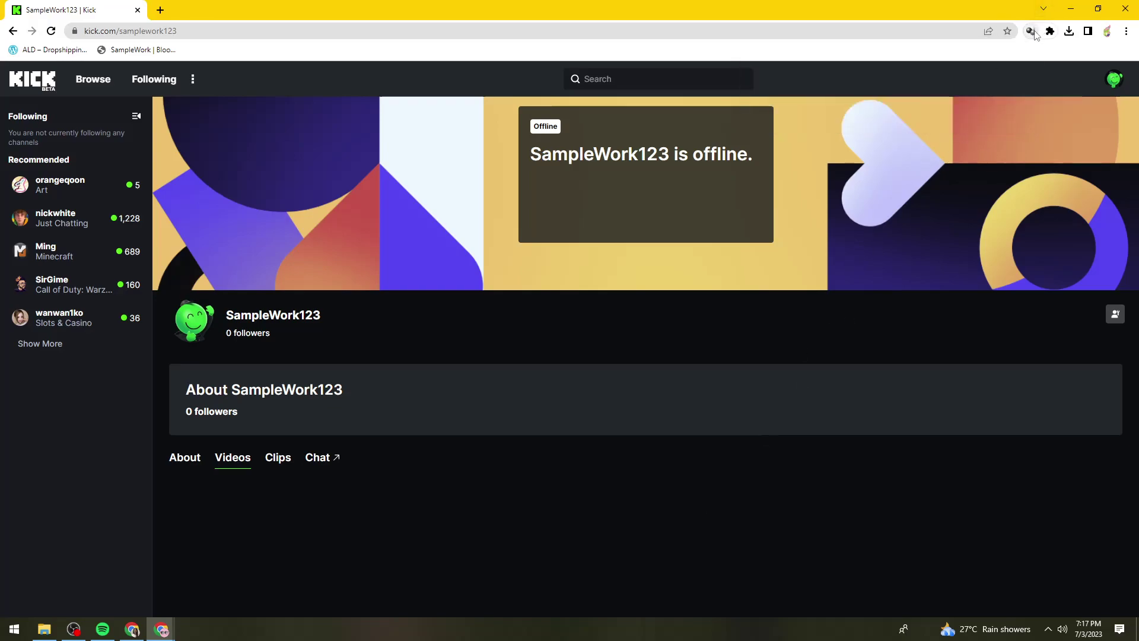
Step: Check DownloadHelper on Kick, then return to the YouTube taste-test tab and list its detected media
{"action": "left_click", "coordinate": [1030, 31]}
{"action": "left_click", "coordinate": [1030, 30]}
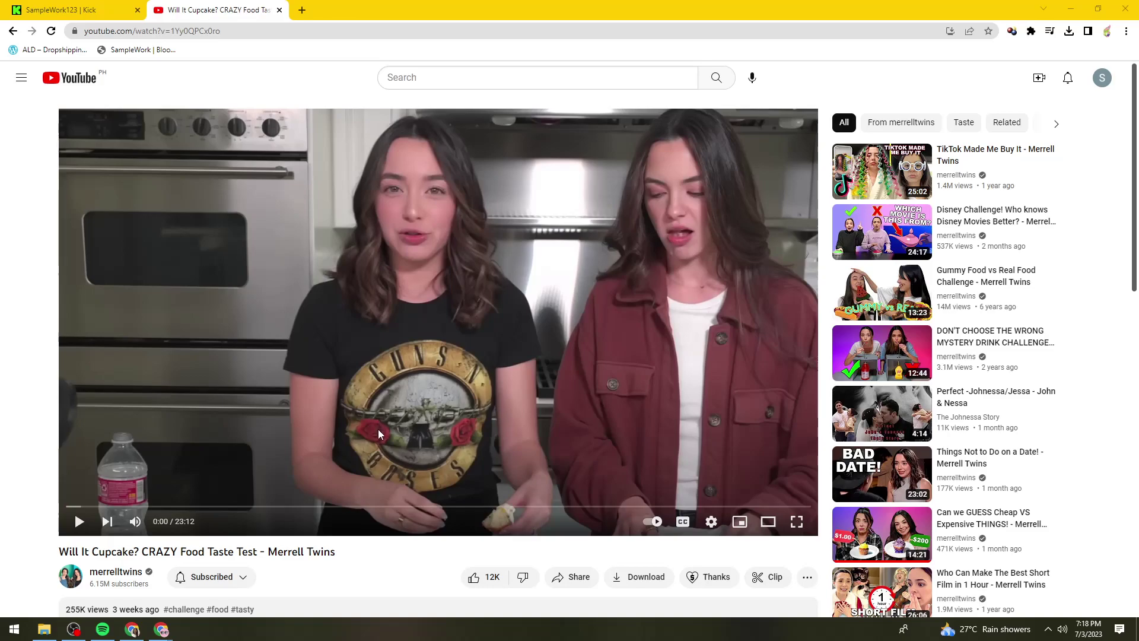
{"action": "left_click", "coordinate": [77, 10]}
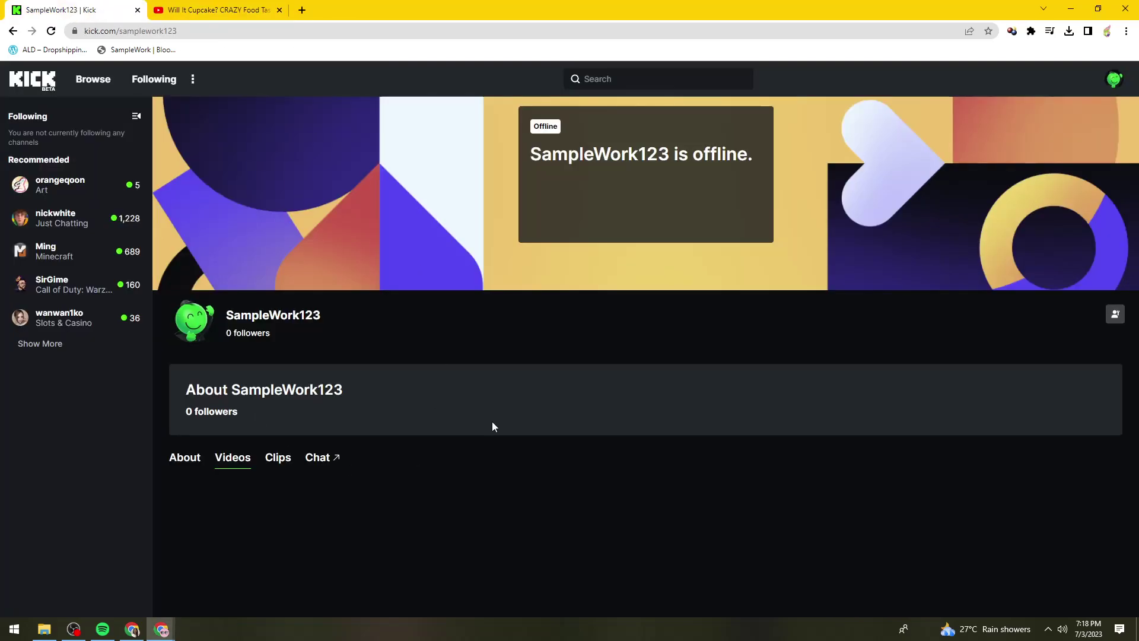
{"action": "left_click", "coordinate": [234, 6]}
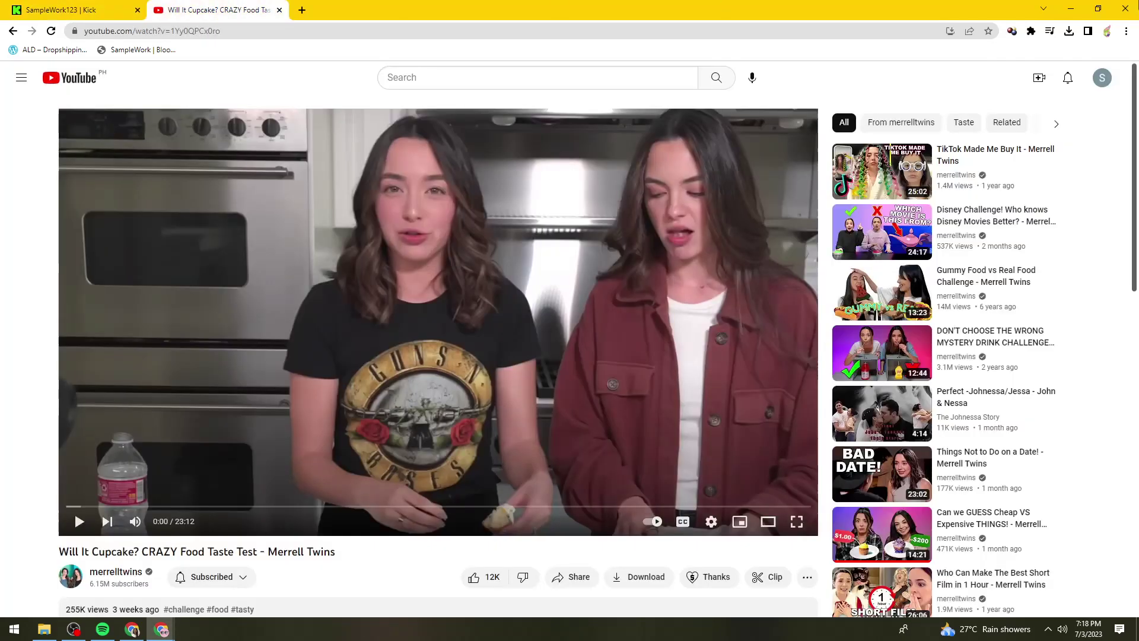
{"action": "left_click", "coordinate": [1011, 33]}
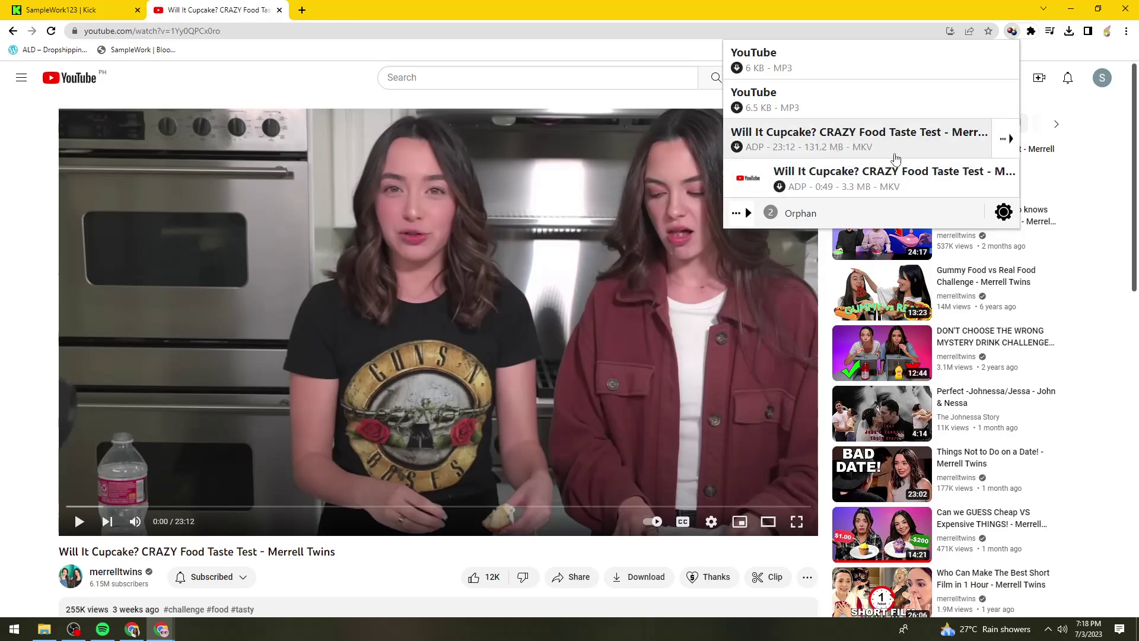
Step: Turn the system volume to 0 and inspect the actions for the full 23:12 MKV entry
{"action": "left_click", "coordinate": [1061, 629]}
{"action": "left_click_drag", "start_coordinate": [1008, 601], "coordinate": [966, 601]}
{"action": "left_click", "coordinate": [1013, 144]}
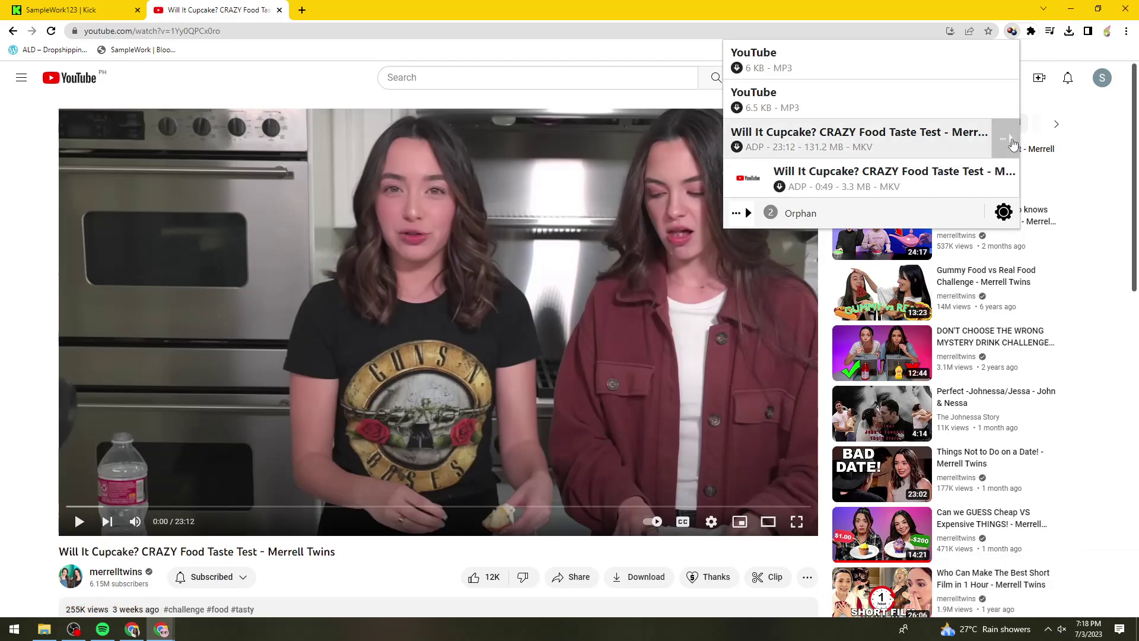
{"action": "left_click", "coordinate": [1012, 144]}
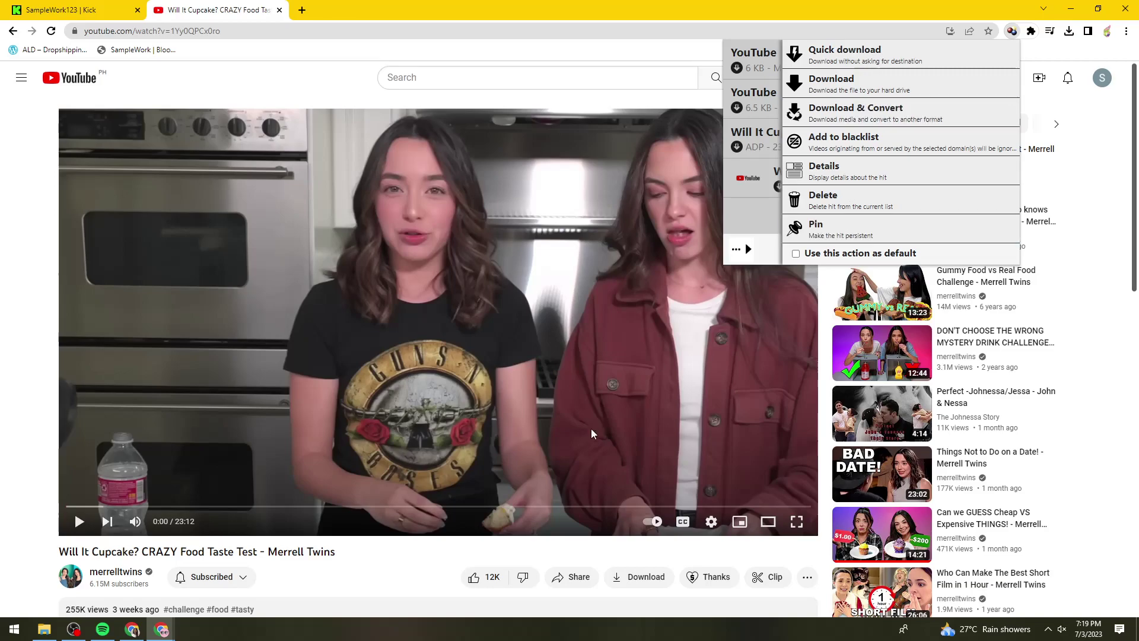
{"action": "left_click", "coordinate": [924, 113]}
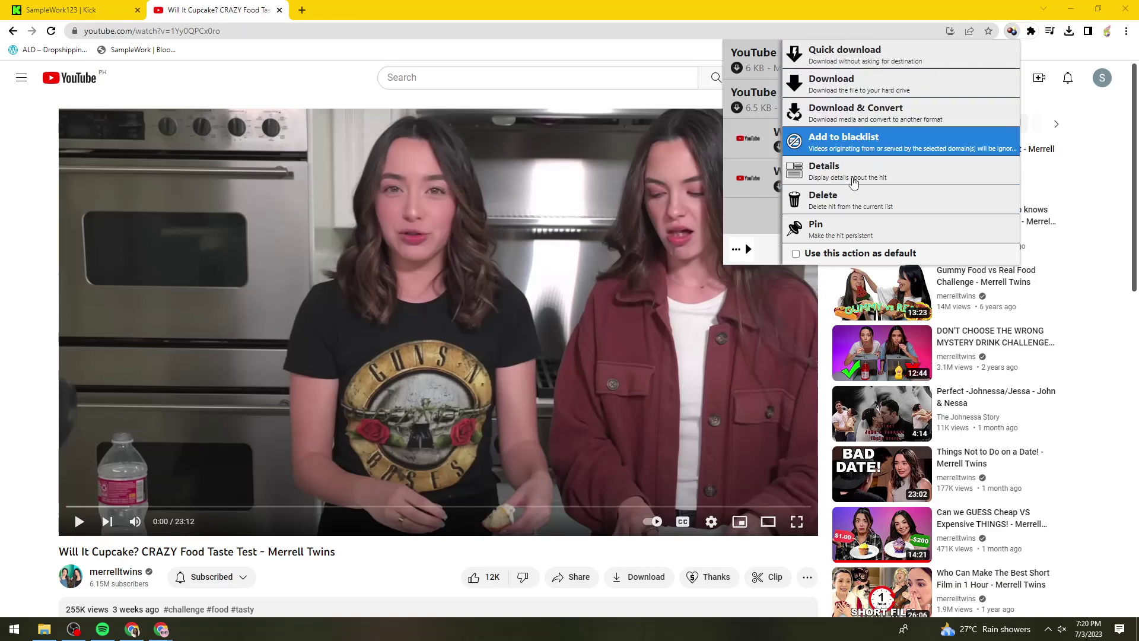
{"action": "left_click", "coordinate": [747, 226]}
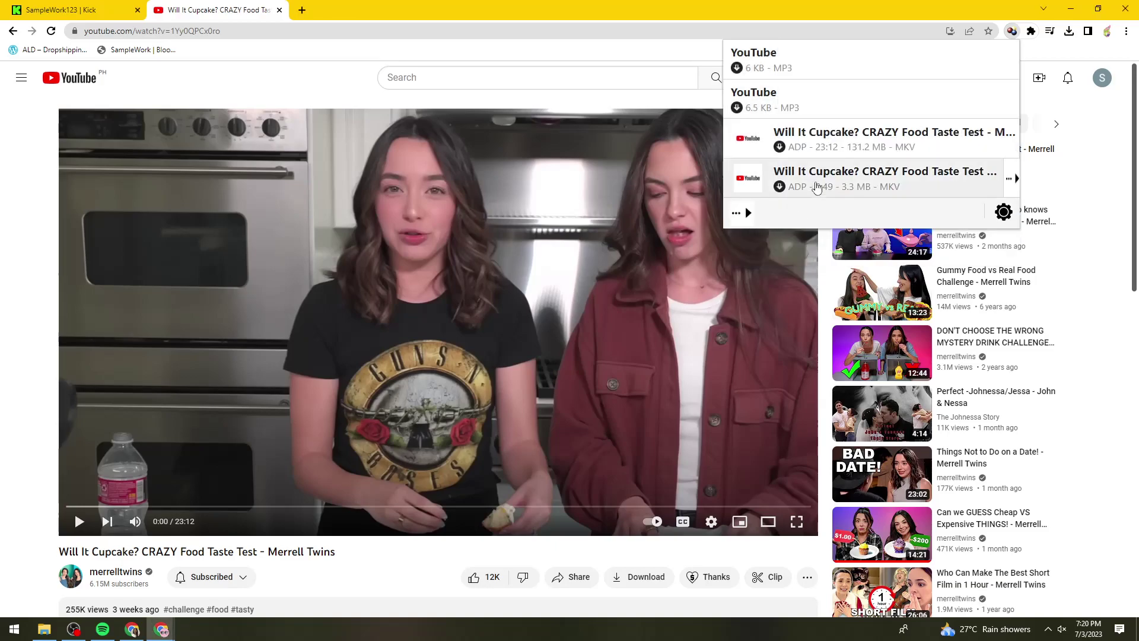
Step: Copy the URL of the first YouTube MP3 item from its actions menu
{"action": "mouse_move", "coordinate": [852, 69]}
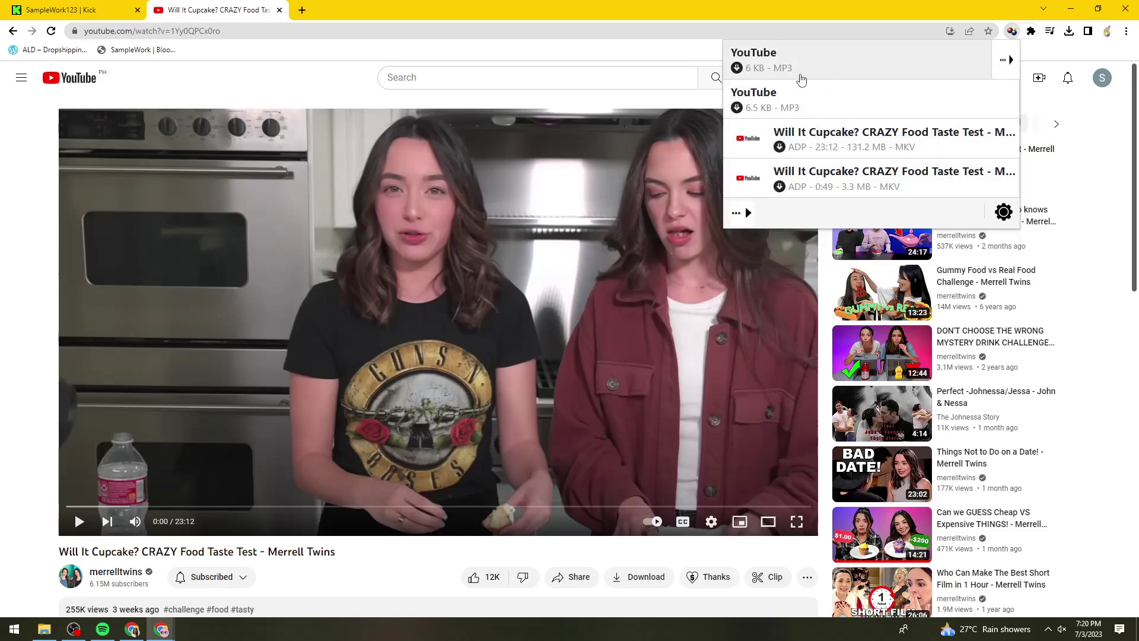
{"action": "left_click", "coordinate": [999, 99]}
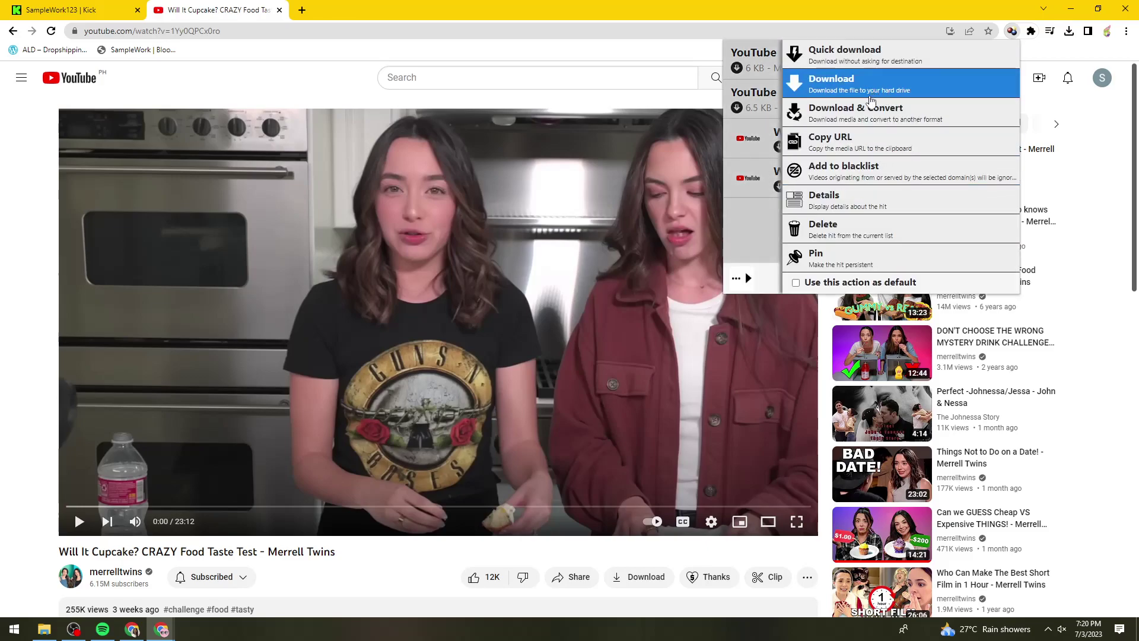
{"action": "left_click", "coordinate": [863, 152]}
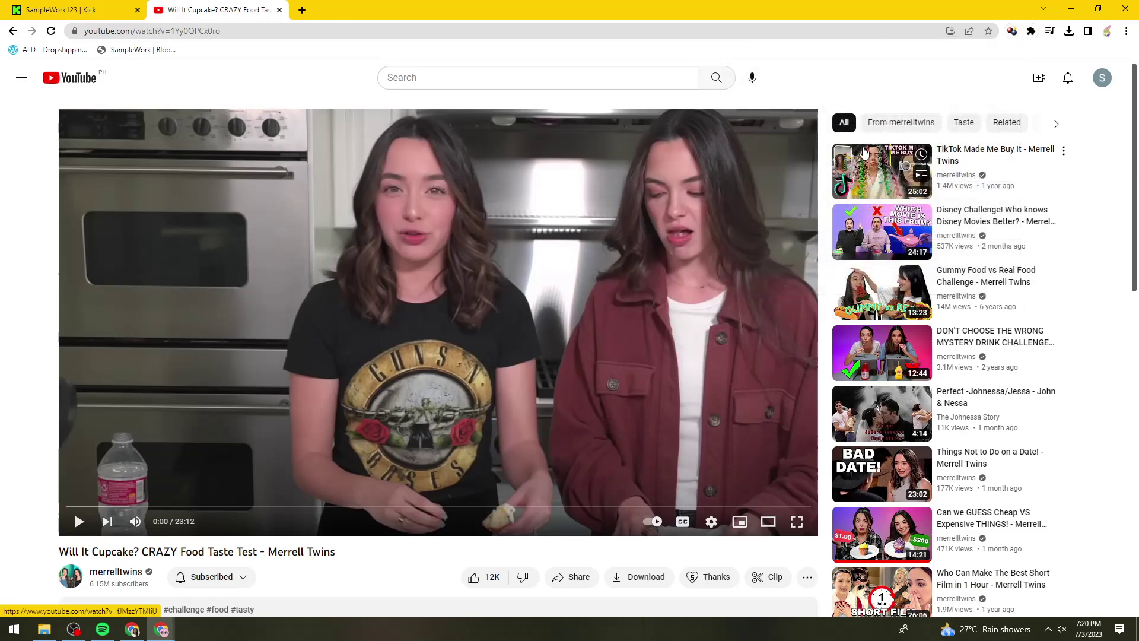
Step: Launch VLC media player via Start search 'vl' and choose Media > Convert / Save
{"action": "left_click", "coordinate": [15, 628]}
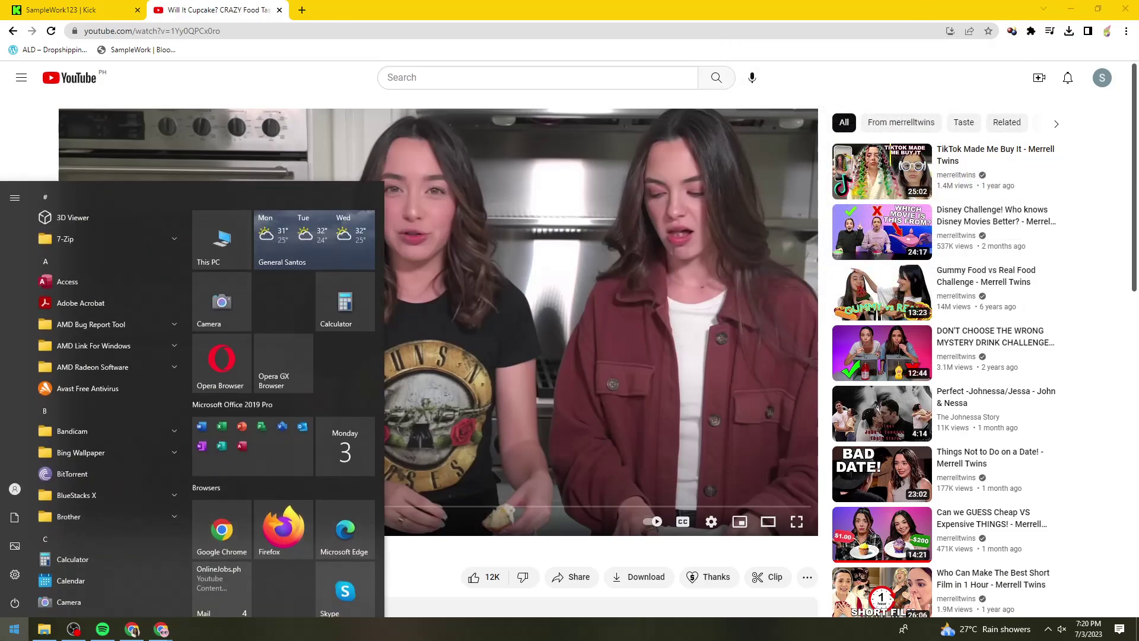
{"action": "type", "text": "vl"}
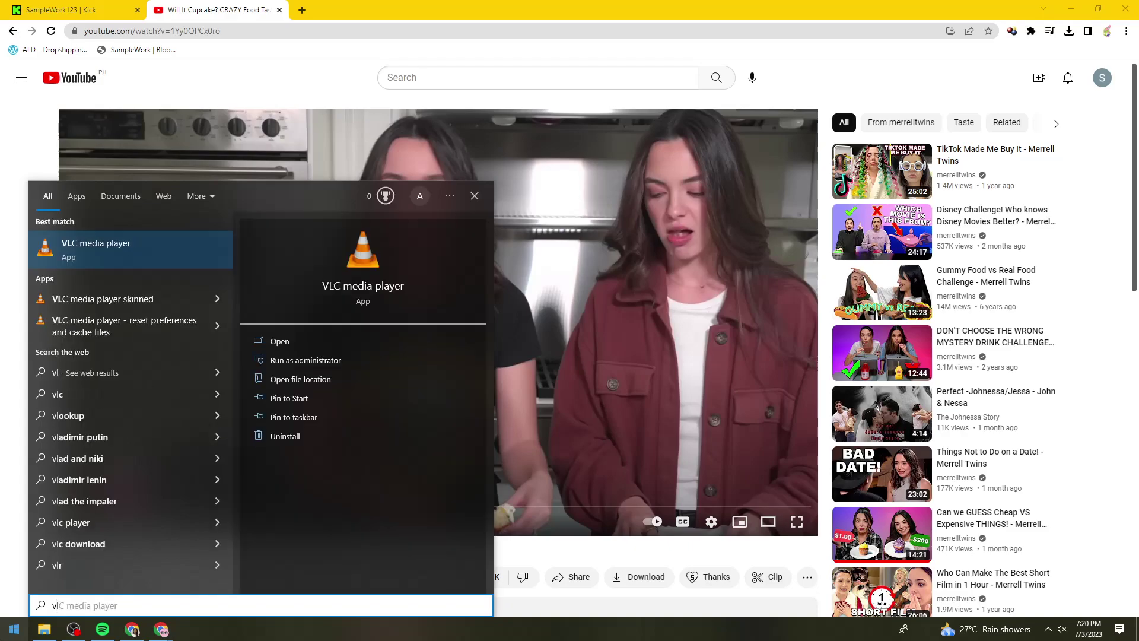
{"action": "left_click", "coordinate": [91, 261]}
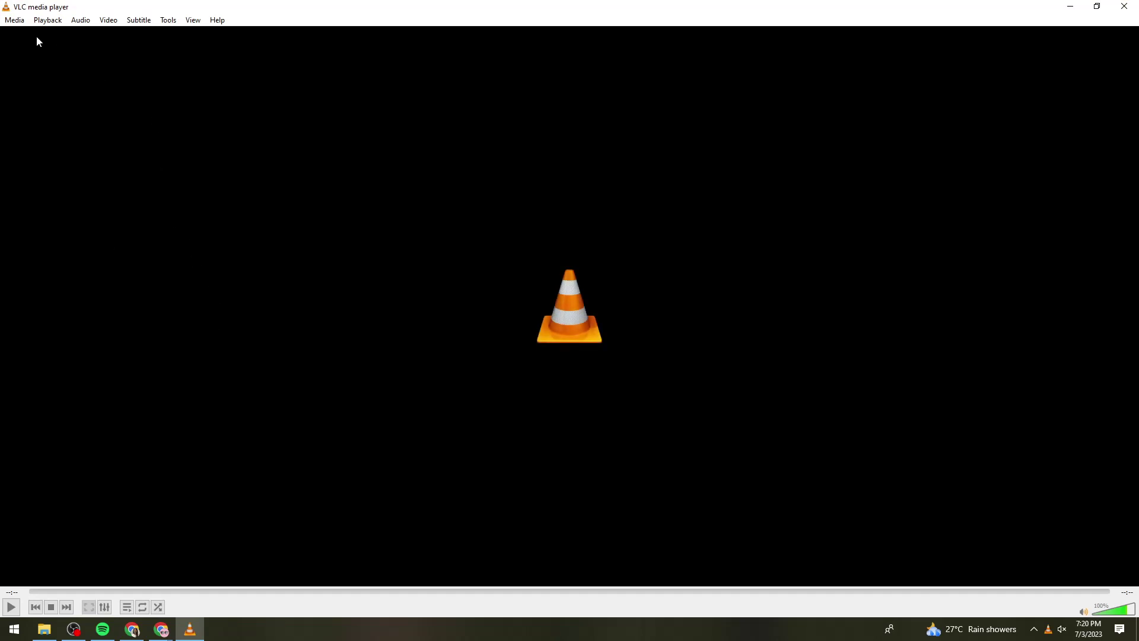
{"action": "left_click", "coordinate": [9, 21]}
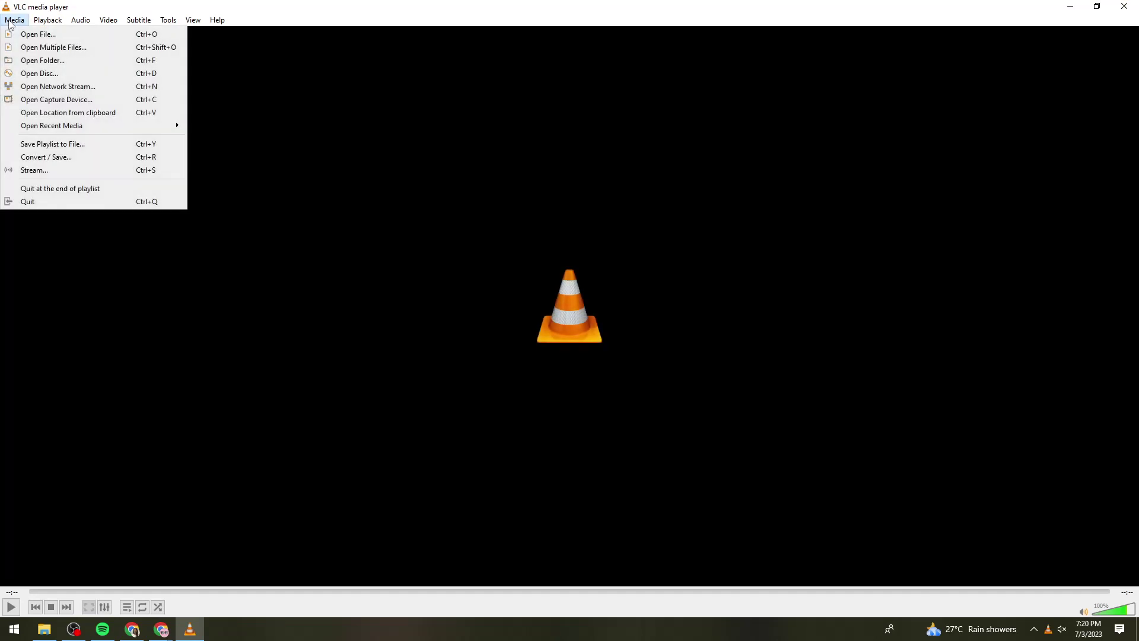
{"action": "mouse_move", "coordinate": [75, 24]}
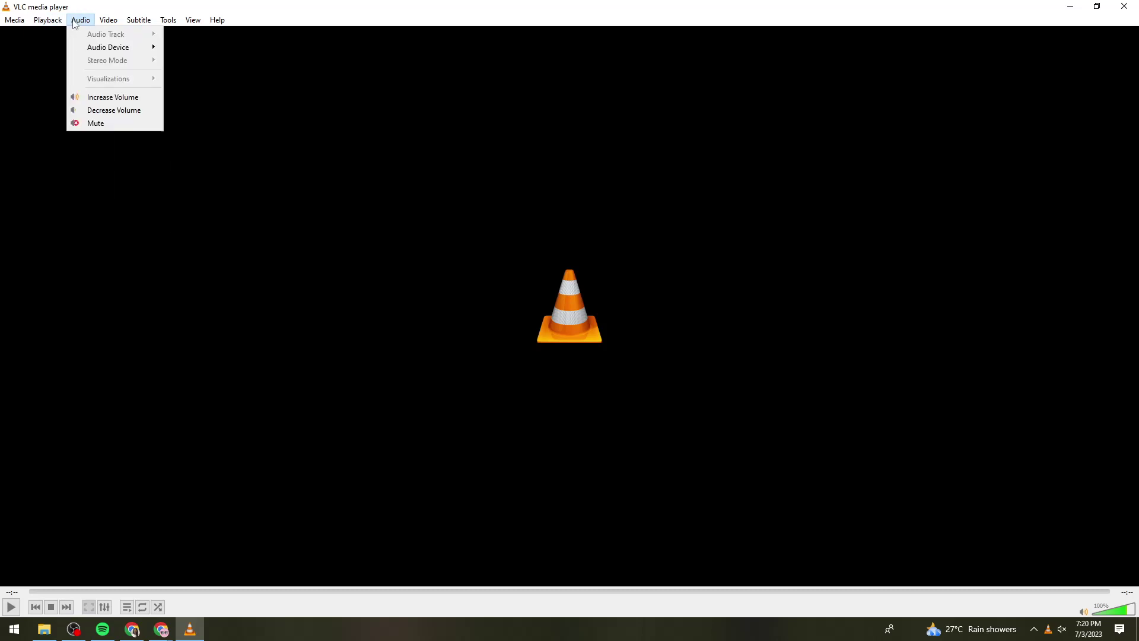
{"action": "left_click", "coordinate": [14, 21]}
{"action": "left_click", "coordinate": [14, 21]}
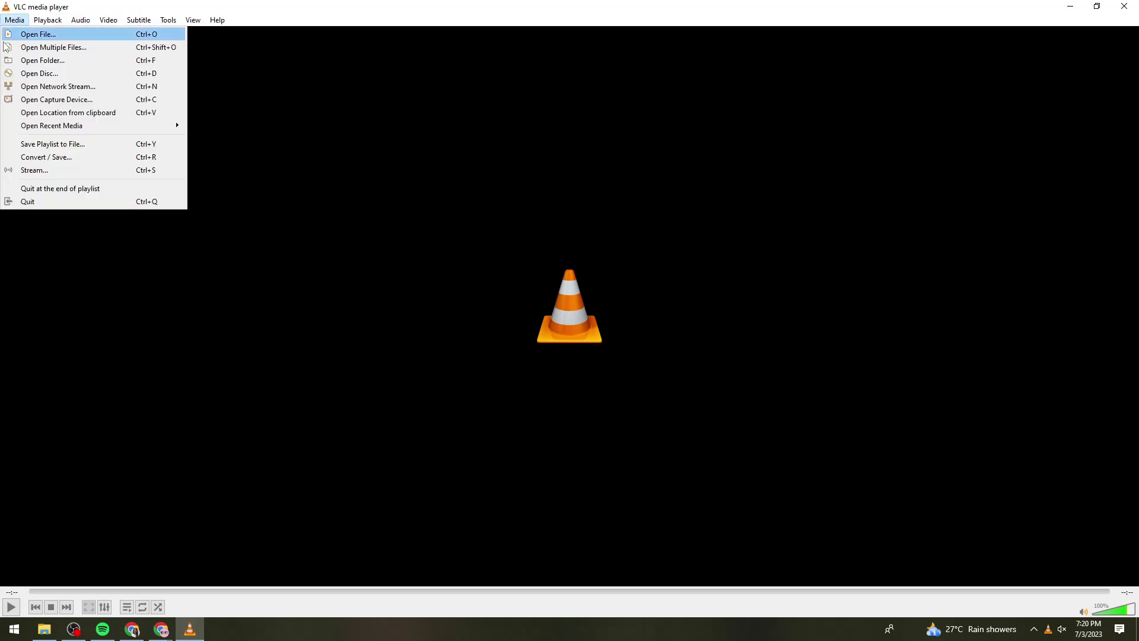
{"action": "mouse_move", "coordinate": [27, 132]}
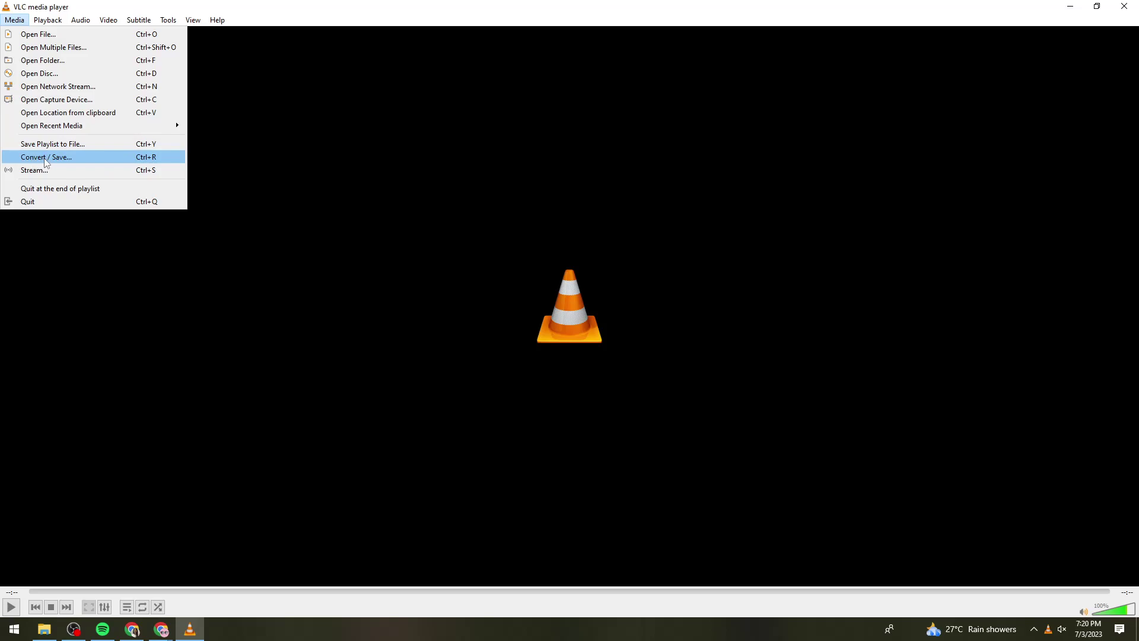
{"action": "left_click", "coordinate": [62, 158]}
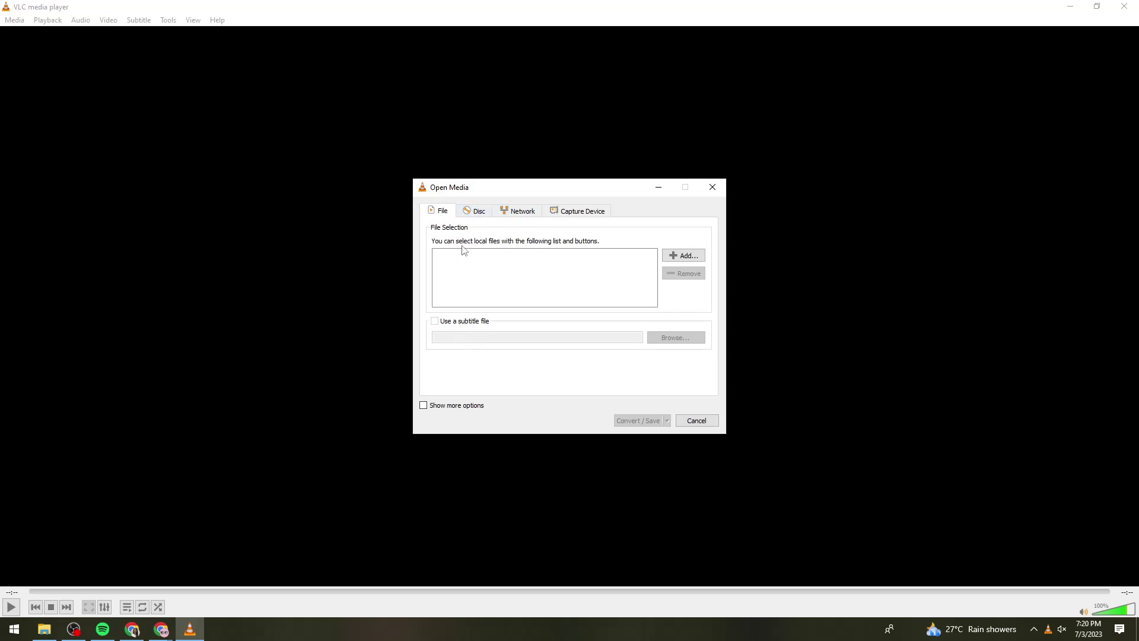
Step: Paste the copied success.mp3 link as the Network URL and continue to Convert / Save settings
{"action": "left_click", "coordinate": [482, 215]}
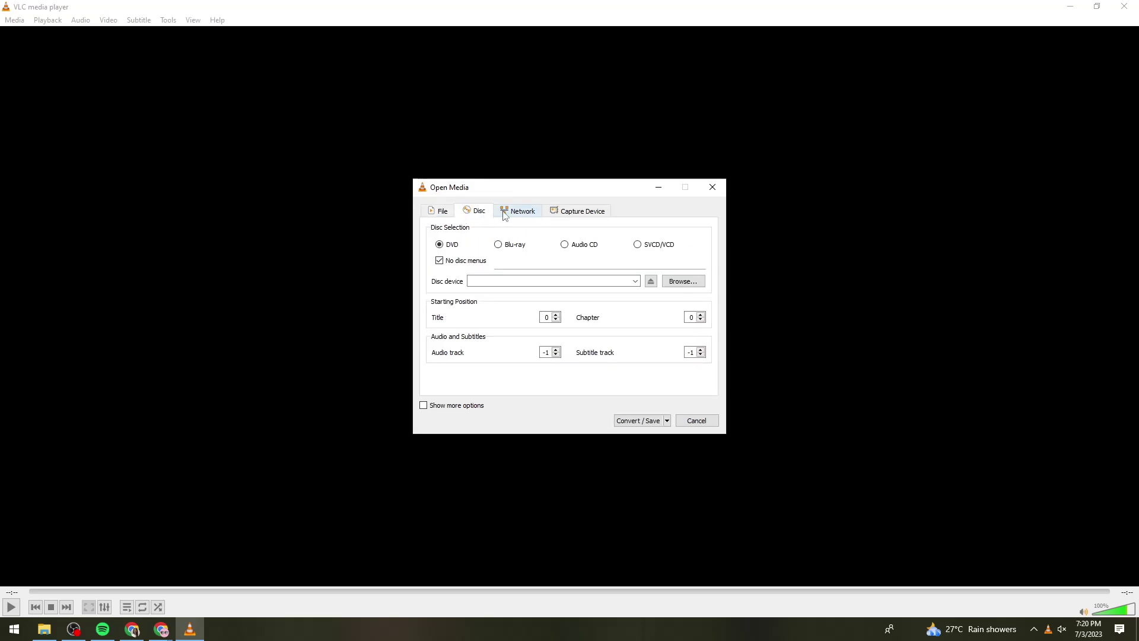
{"action": "left_click", "coordinate": [510, 214]}
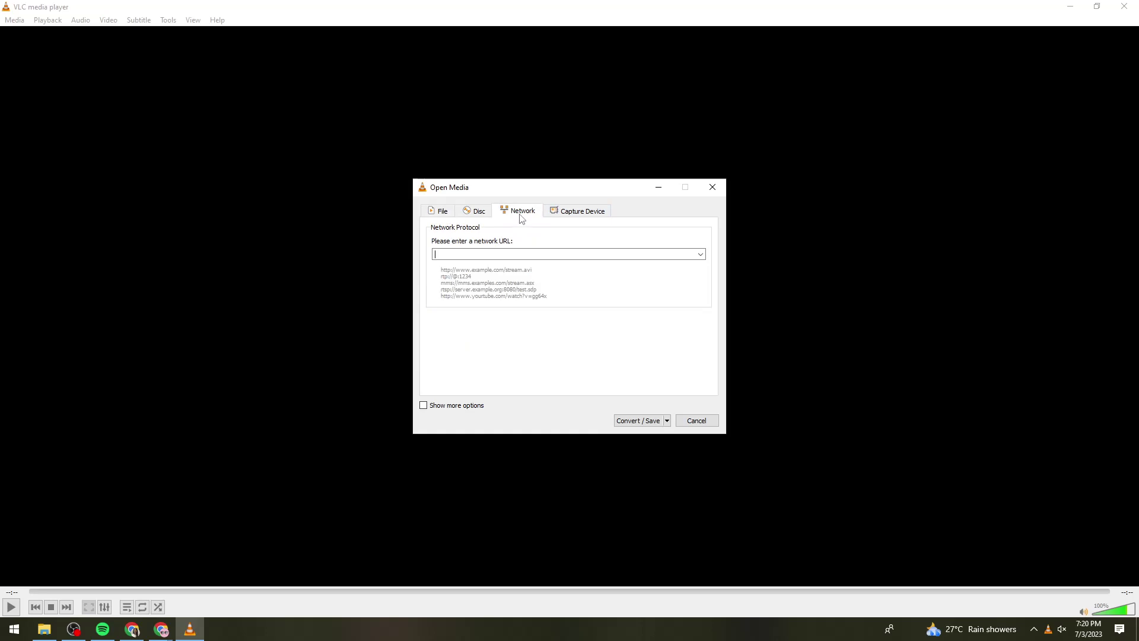
{"action": "left_click", "coordinate": [483, 251]}
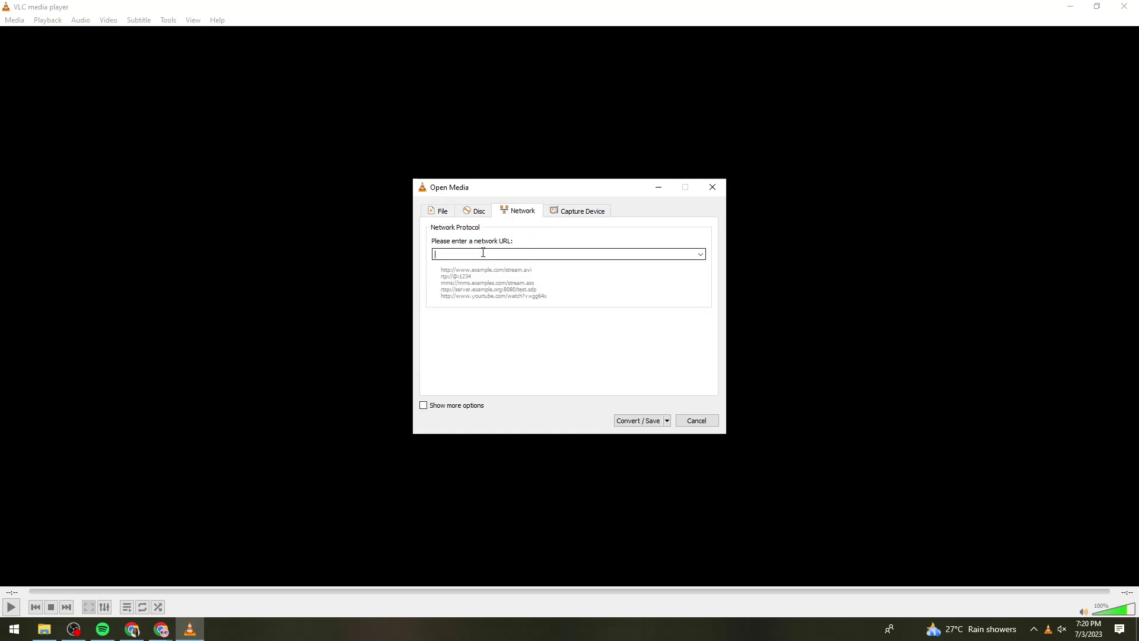
{"action": "key", "text": "ctrl+v"}
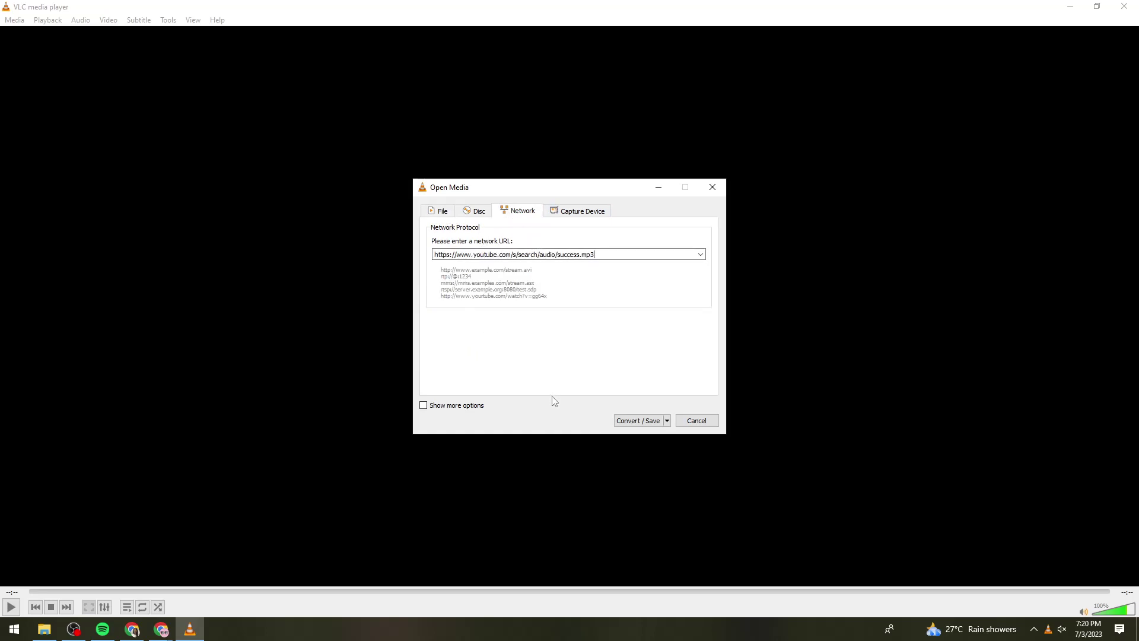
{"action": "left_click", "coordinate": [637, 421]}
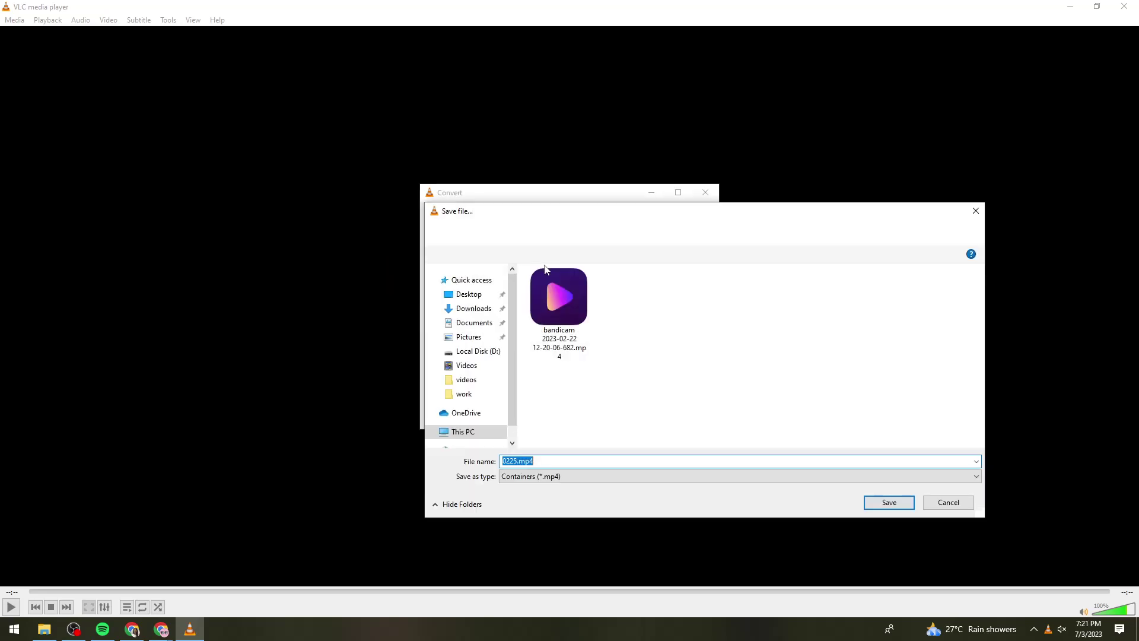
Step: Save the output as D:\work\0225.mp4, then switch back to Chrome's Kick tab
{"action": "left_click", "coordinate": [468, 394]}
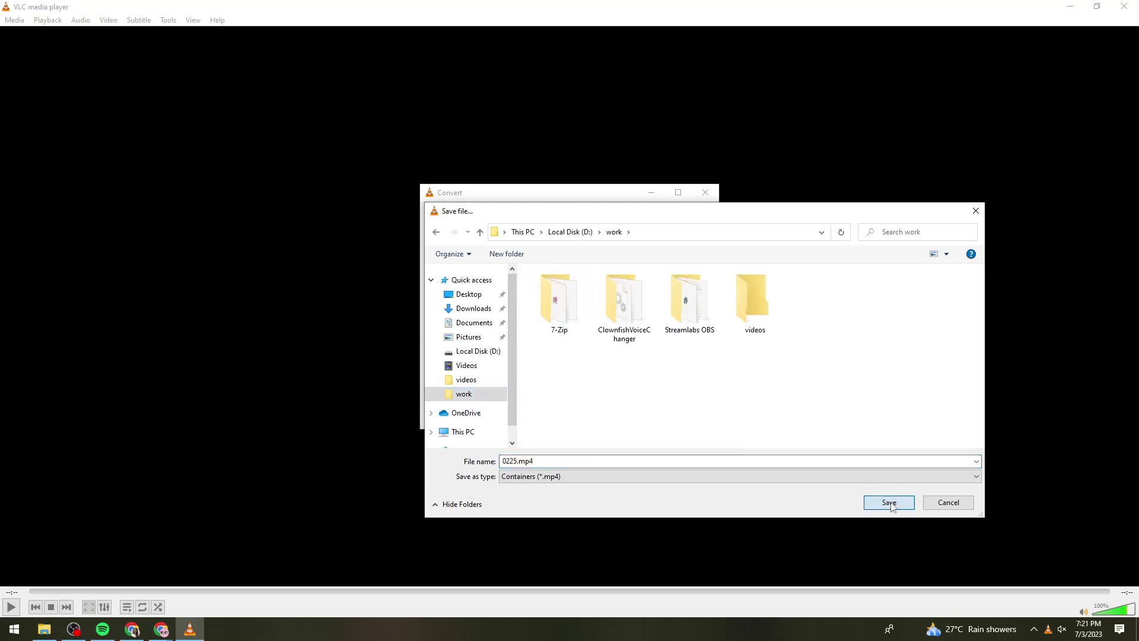
{"action": "left_click", "coordinate": [889, 501]}
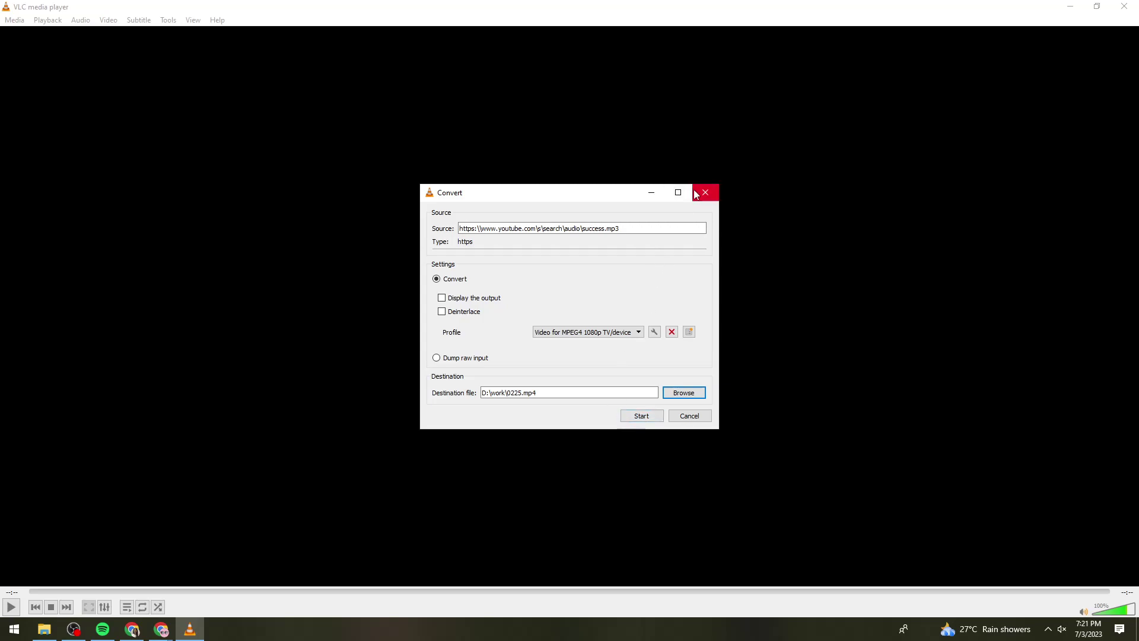
{"action": "key", "text": "alt+Tab"}
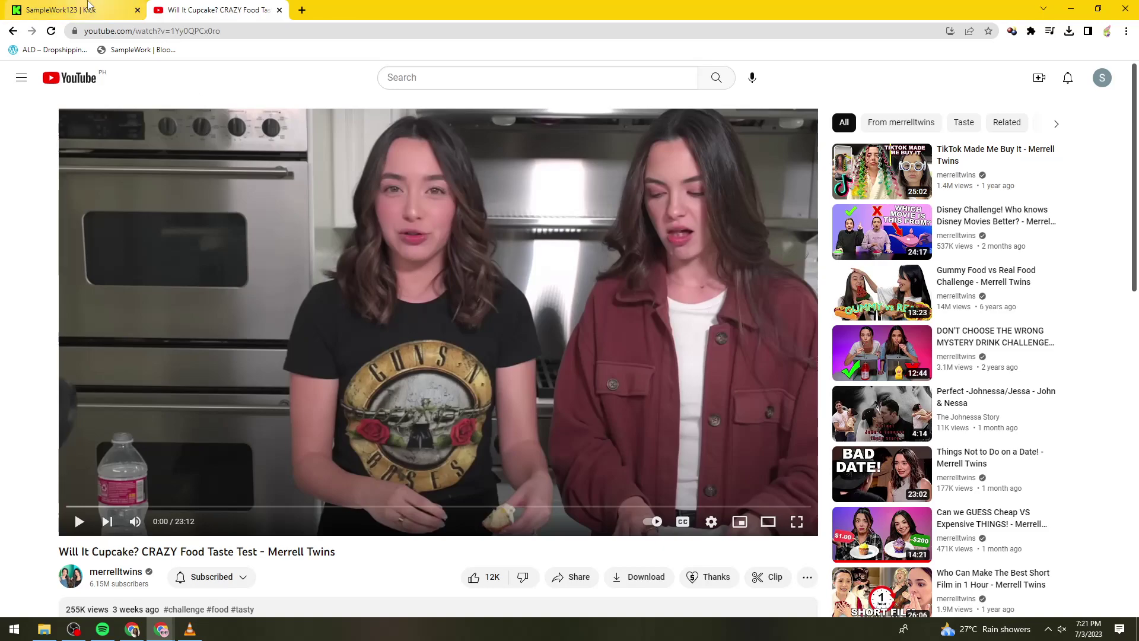
{"action": "left_click", "coordinate": [65, 10]}
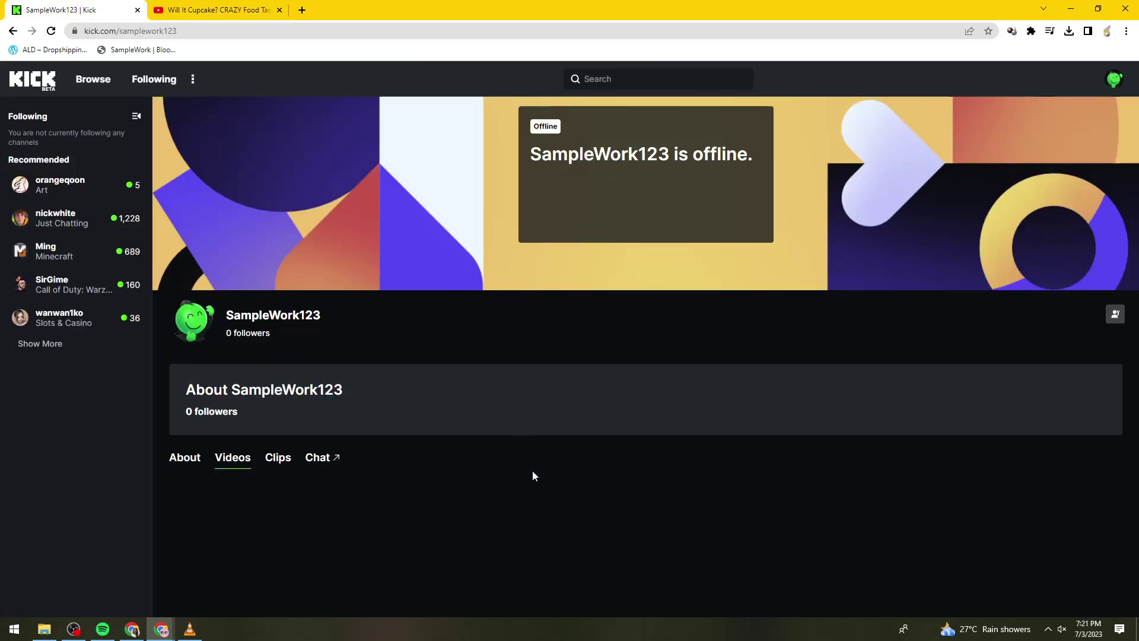